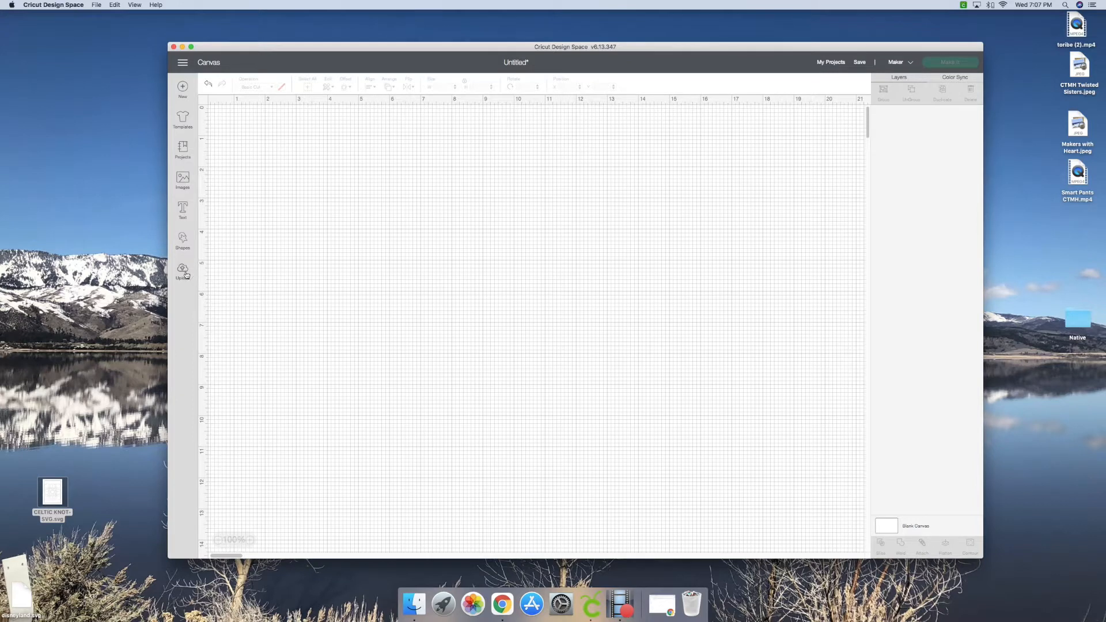
pyautogui.click(183, 271)
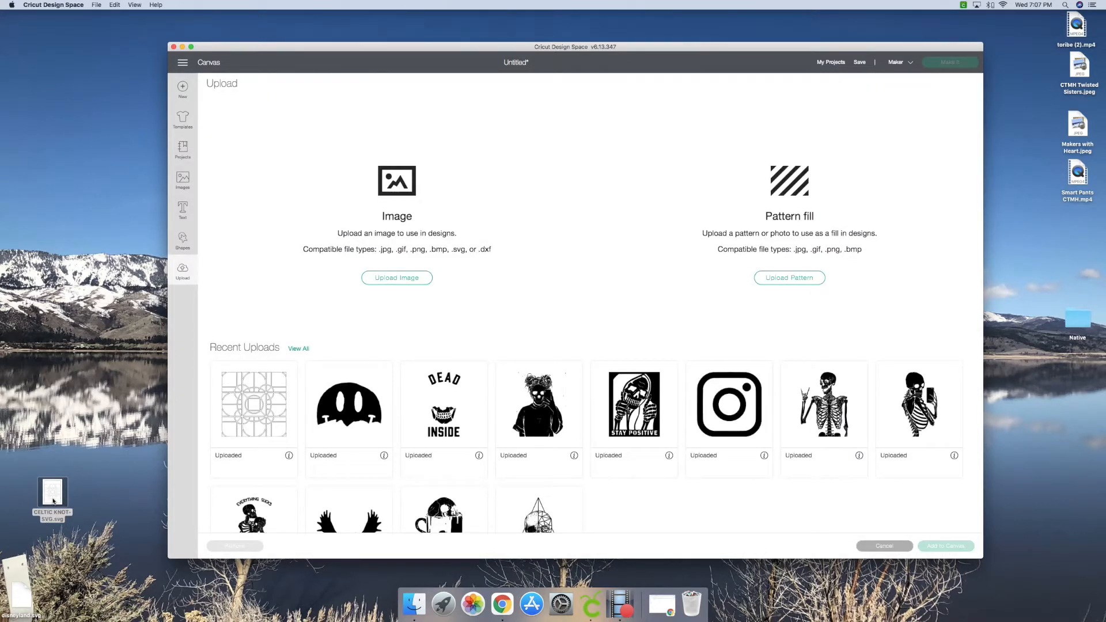
pyautogui.click(382, 279)
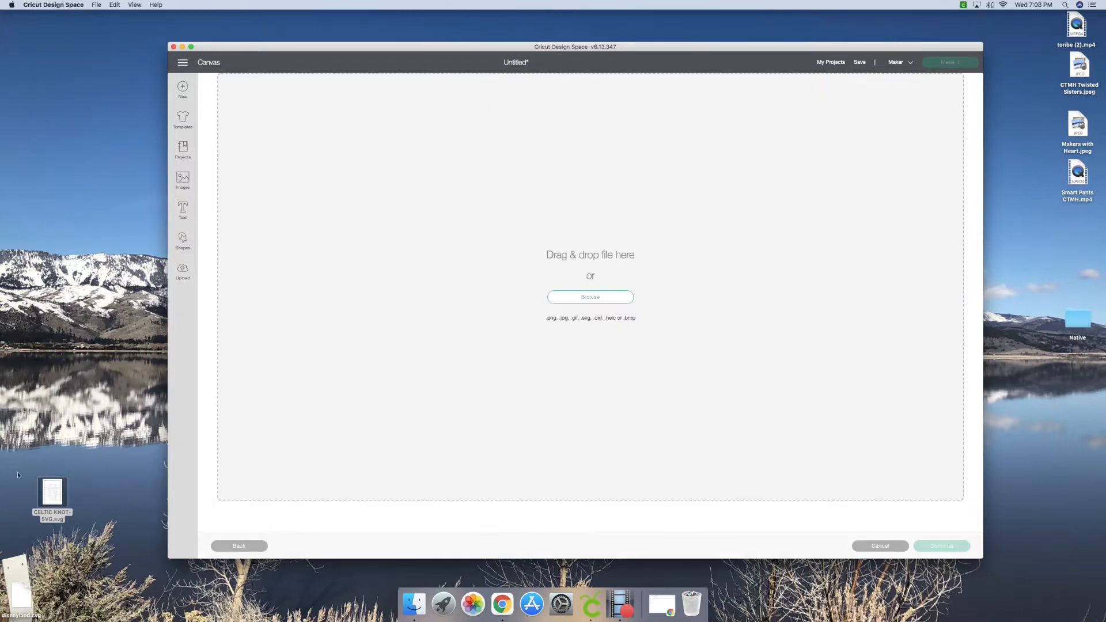
pyautogui.moveTo(45, 491); pyautogui.dragTo(373, 352)
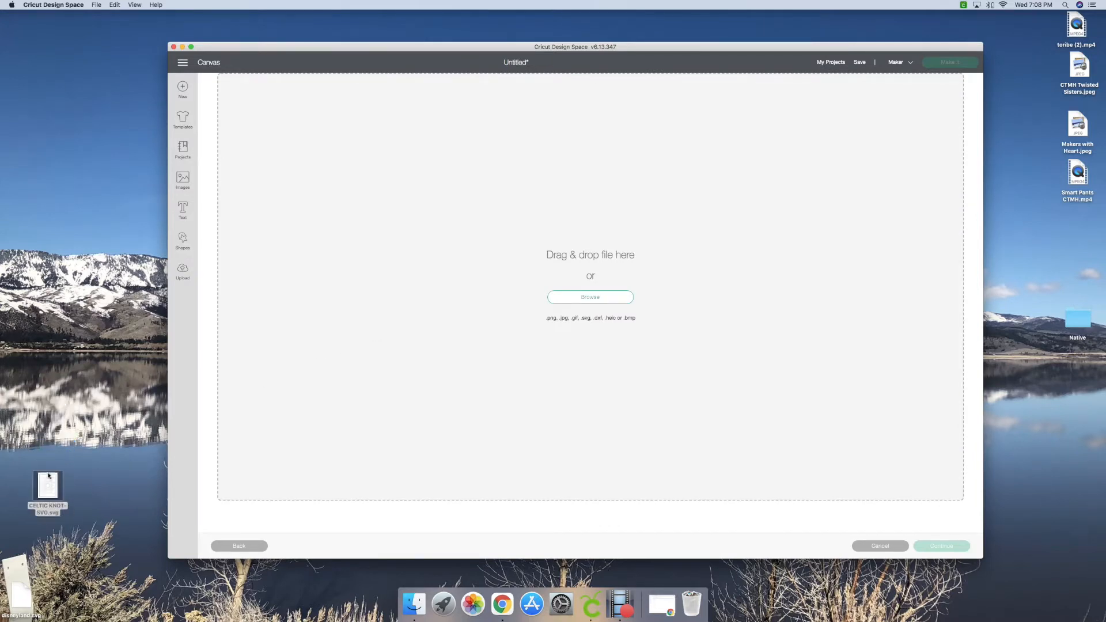
pyautogui.click(883, 547)
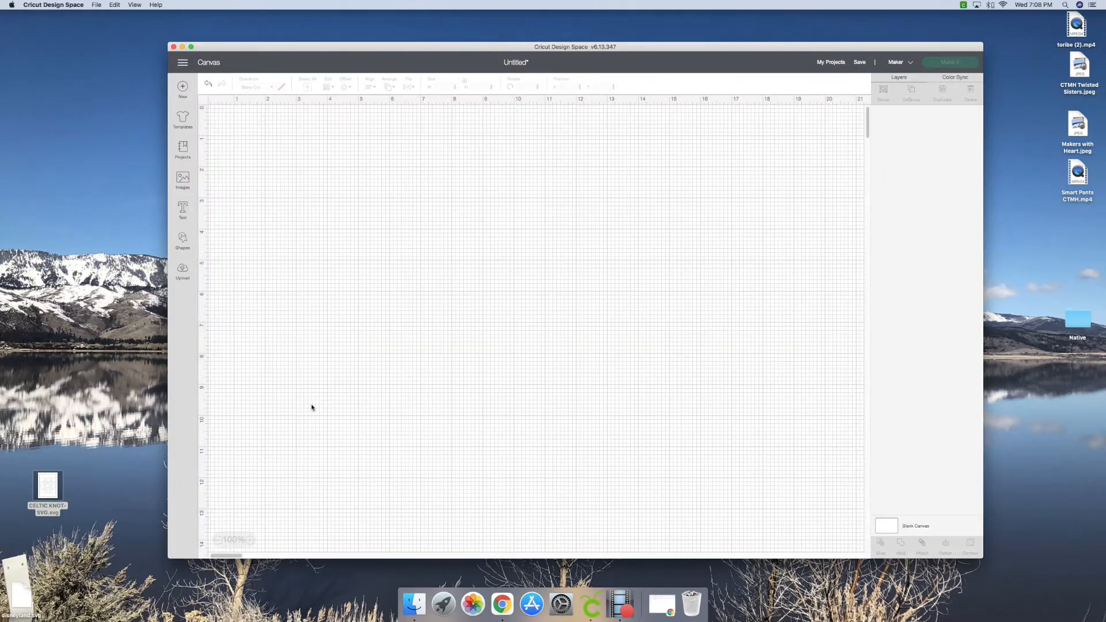
# Add the Celtic knot from the recent uploads to the canvas and place it at about X 2.5, Y 0.9
pyautogui.click(182, 271)
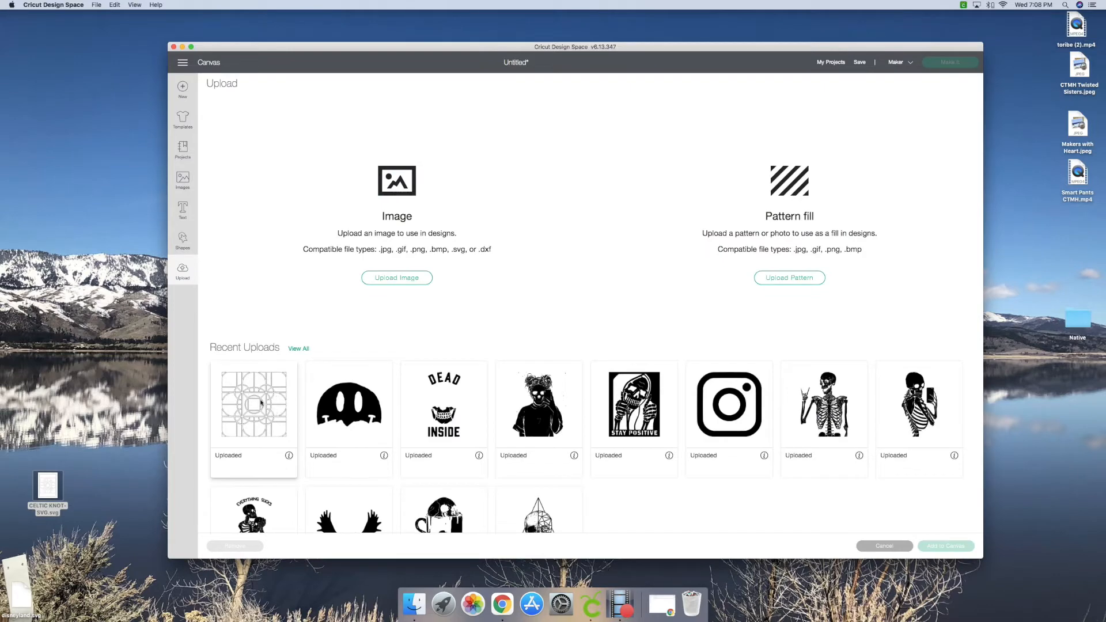
pyautogui.click(258, 403)
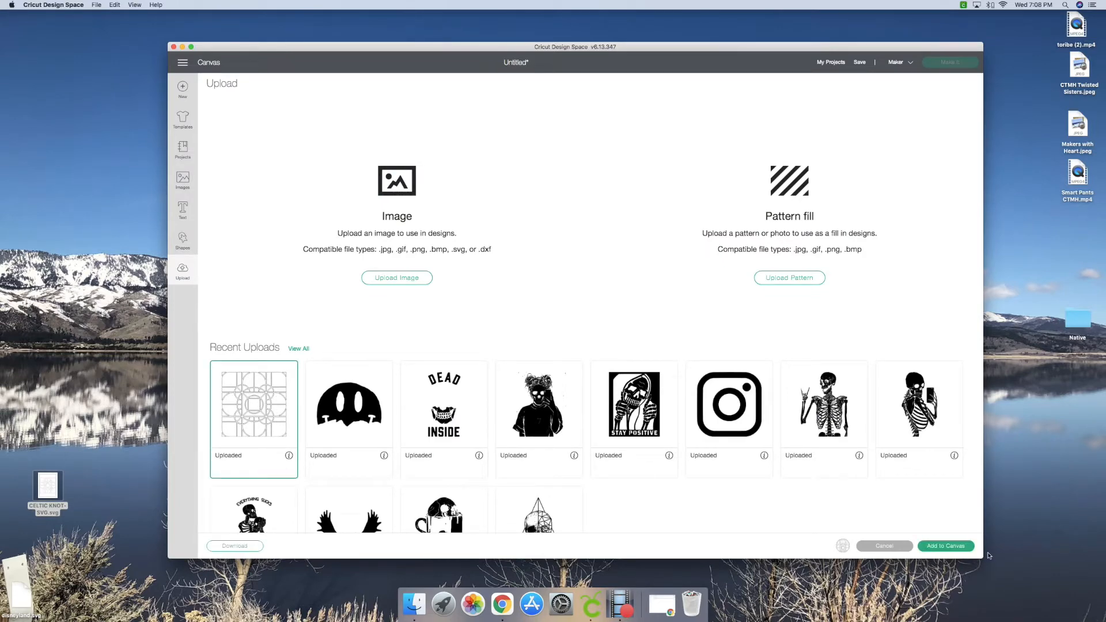
pyautogui.click(947, 546)
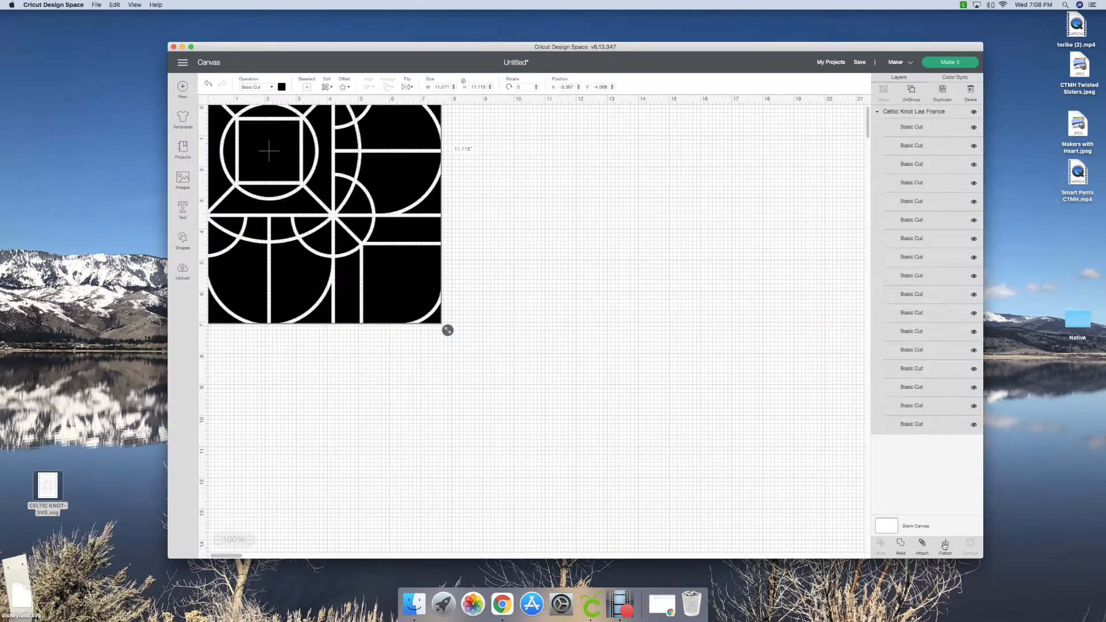
pyautogui.moveTo(275, 157); pyautogui.dragTo(461, 311)
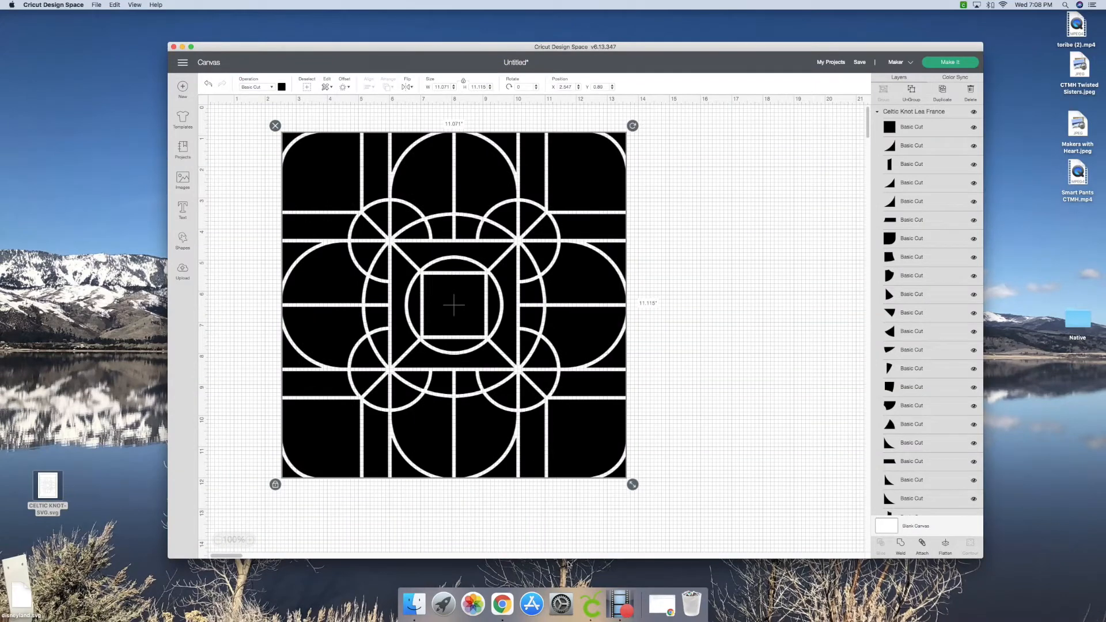
# Enlarge the application window so more of the canvas and the layer list fit on the desktop
pyautogui.moveTo(568, 558); pyautogui.dragTo(567, 587)
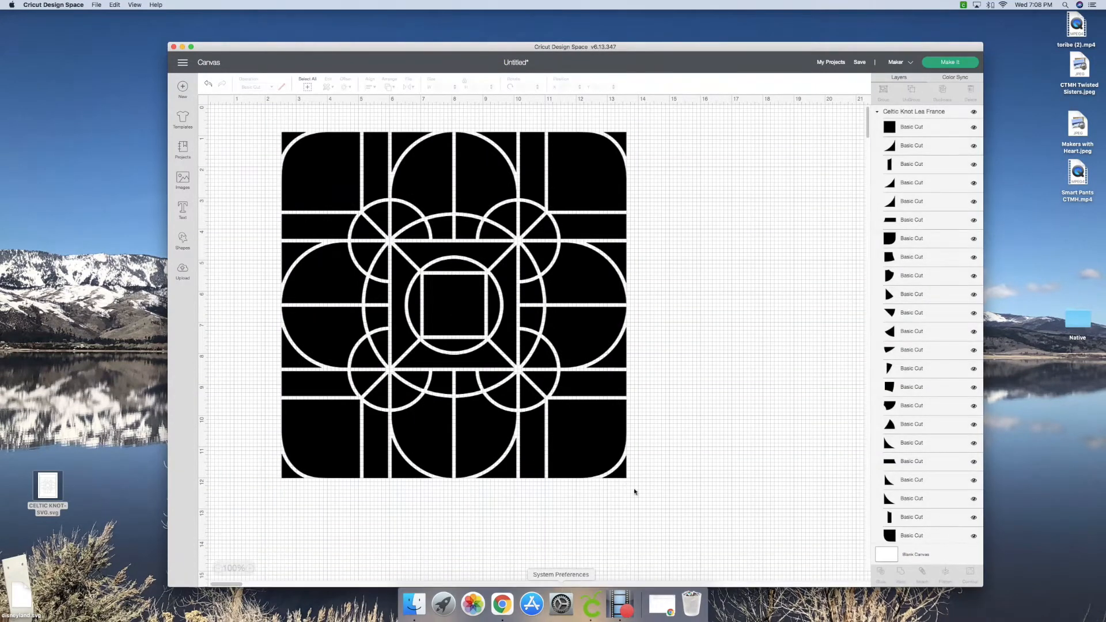
pyautogui.moveTo(730, 47); pyautogui.dragTo(704, 27)
pyautogui.moveTo(957, 218); pyautogui.dragTo(1056, 218)
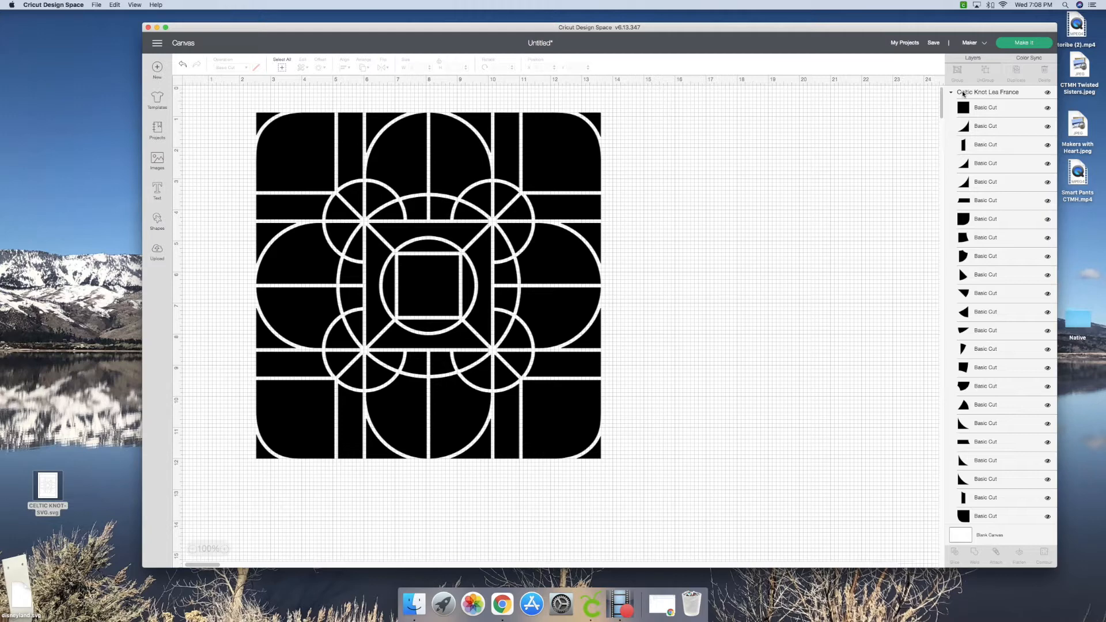
# Duplicate the Celtic knot and place the copy below the original, at about X 0.4, Y 15
pyautogui.click(470, 167)
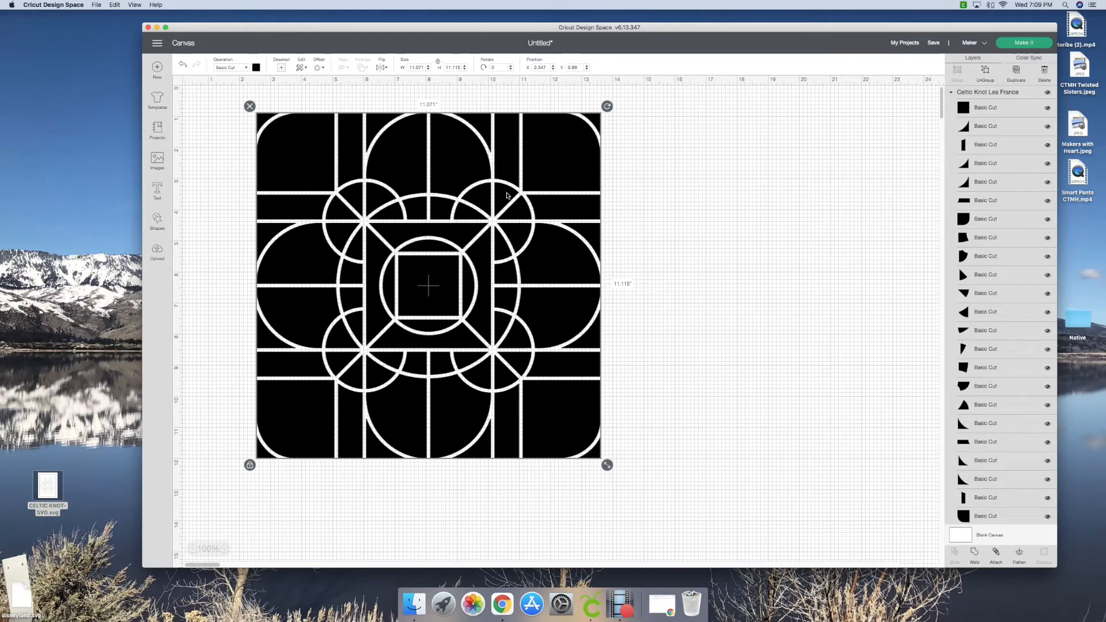
pyautogui.click(1016, 71)
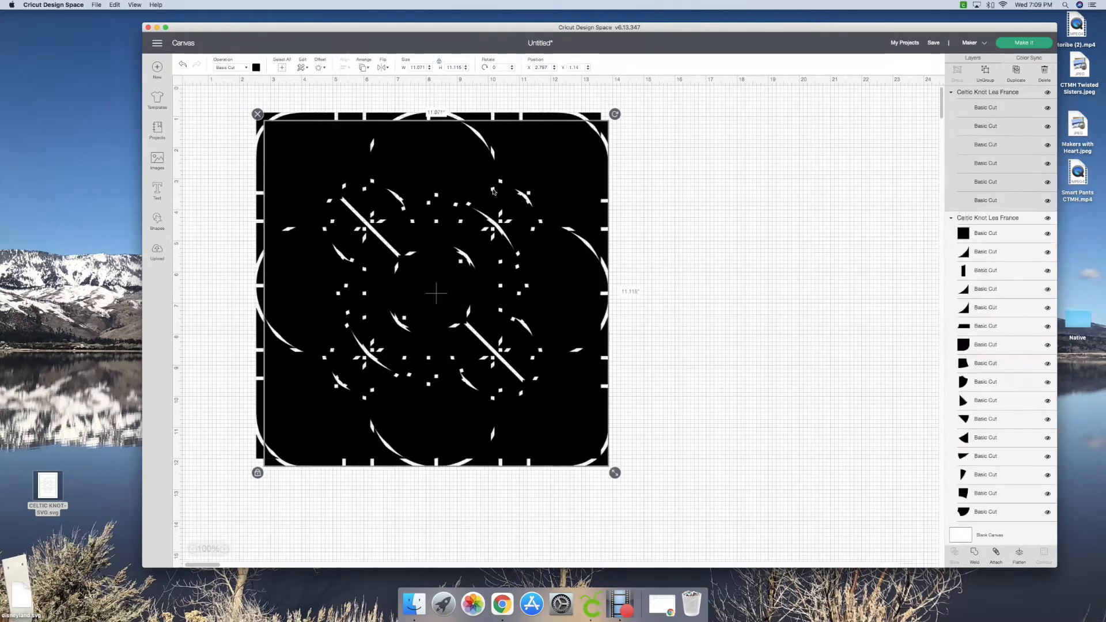
pyautogui.moveTo(458, 222); pyautogui.dragTo(415, 593)
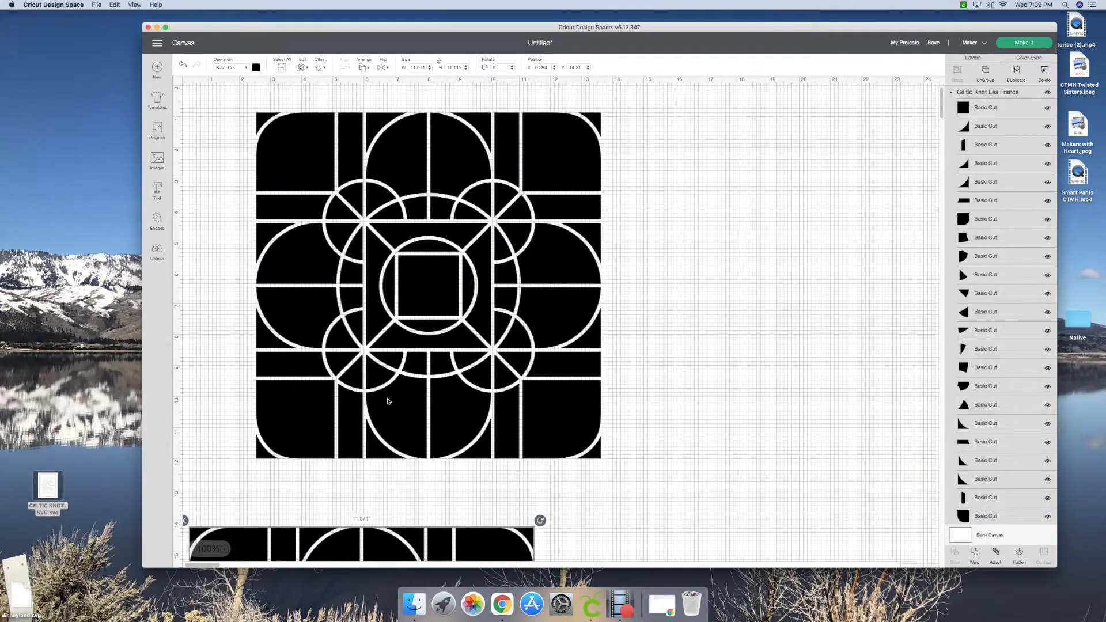
pyautogui.click(384, 539)
pyautogui.moveTo(383, 538); pyautogui.dragTo(383, 554)
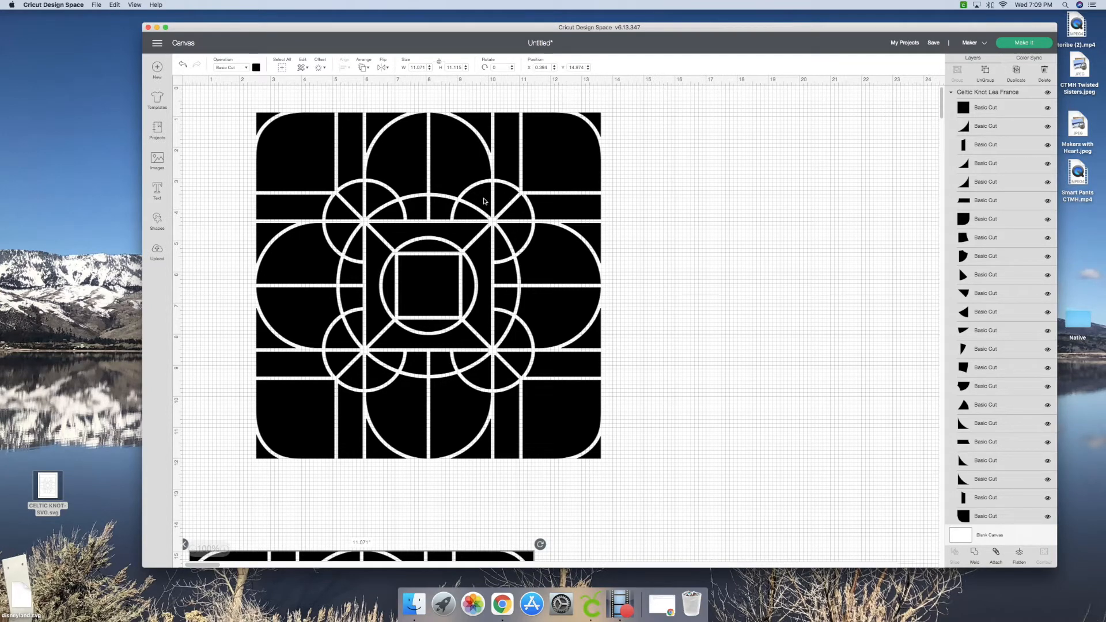
# Ungroup the lower copy of the Celtic knot into separate pieces
pyautogui.click(985, 72)
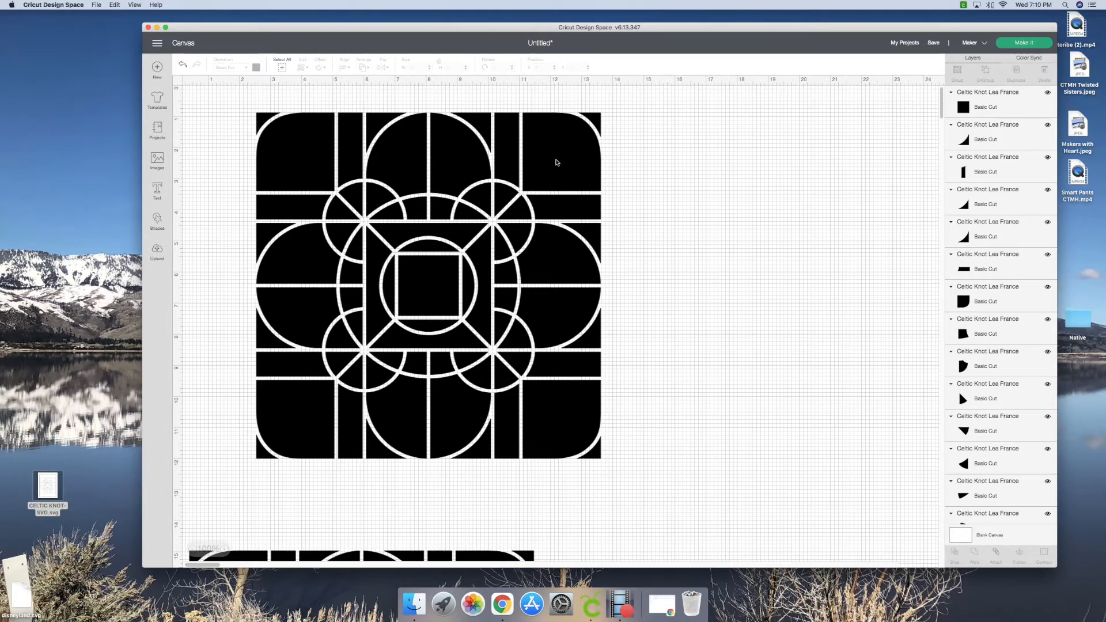
pyautogui.click(556, 162)
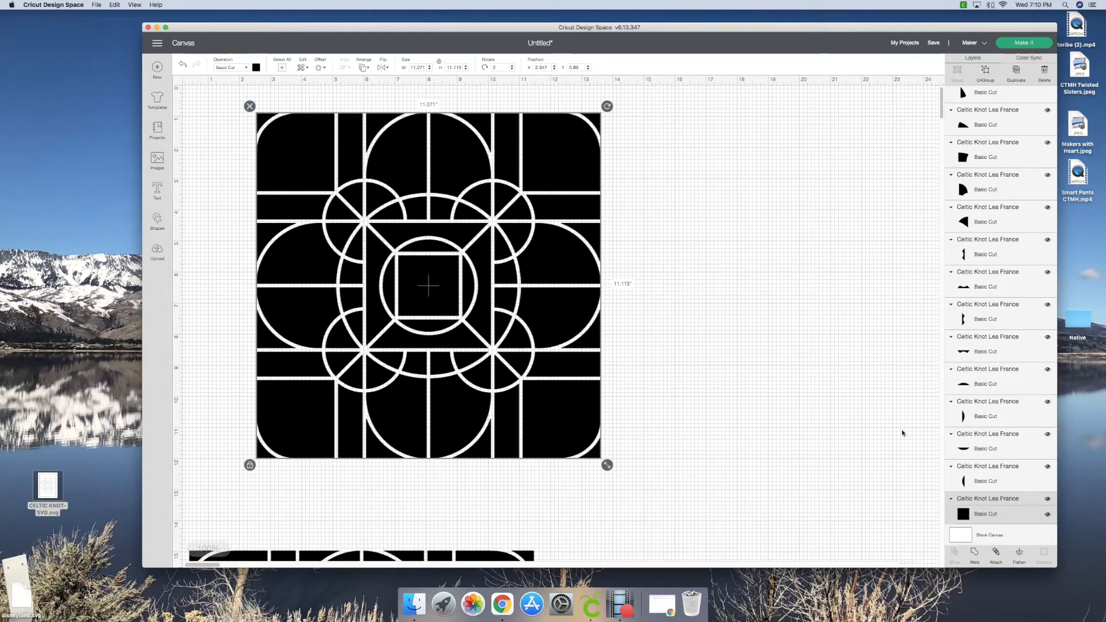
pyautogui.click(769, 186)
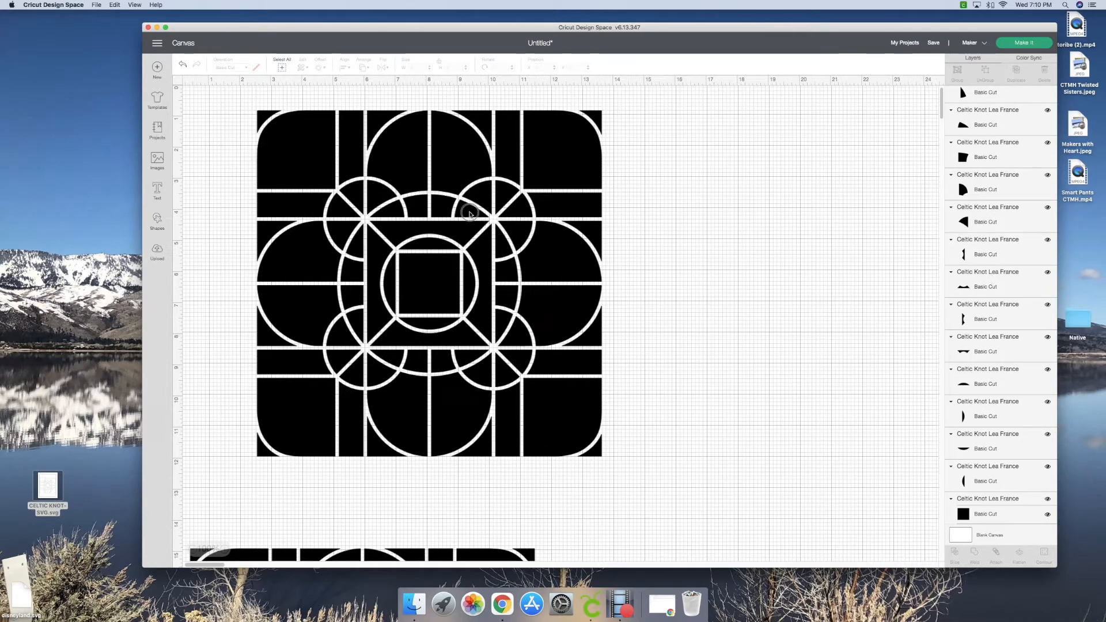
# Ungroup the original upper Celtic knot into separate pieces
pyautogui.click(470, 214)
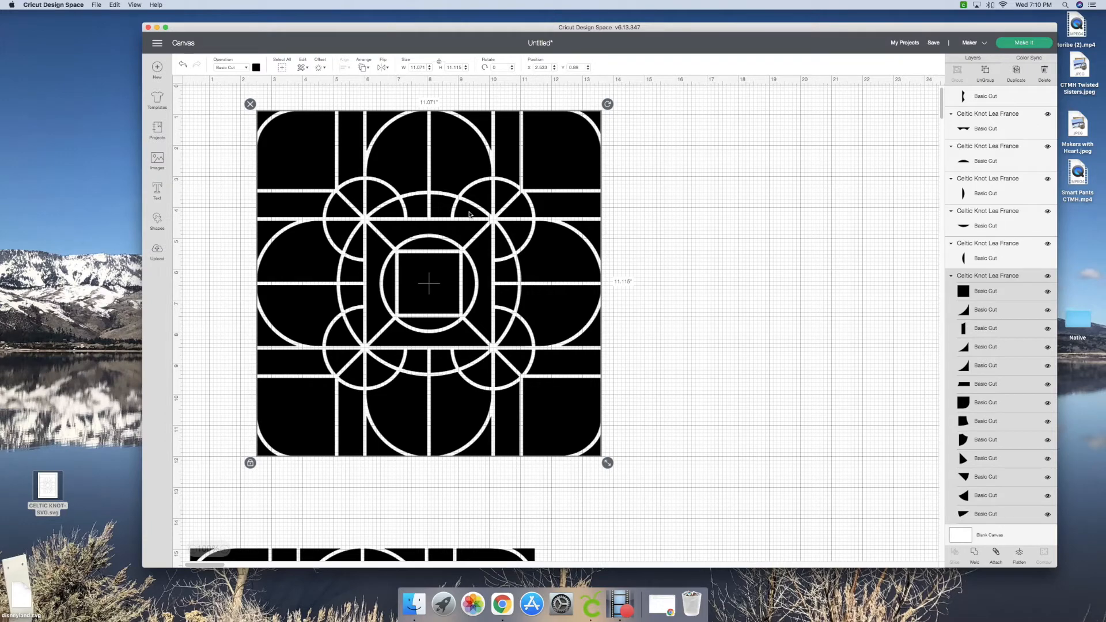
pyautogui.click(809, 236)
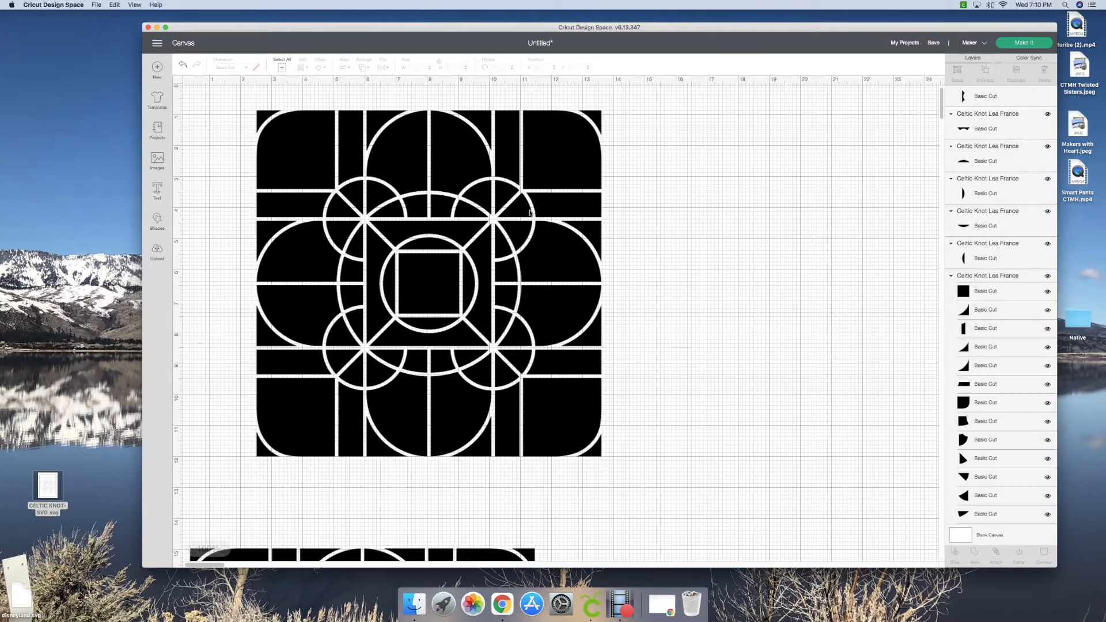
pyautogui.scroll(-10, 952, 210)
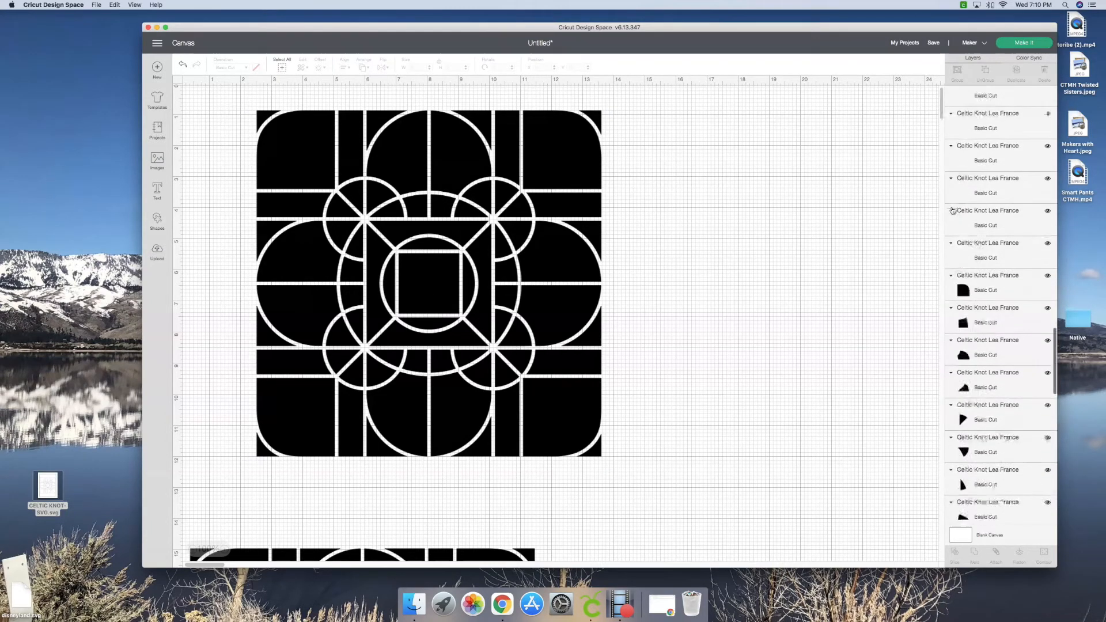
pyautogui.click(470, 211)
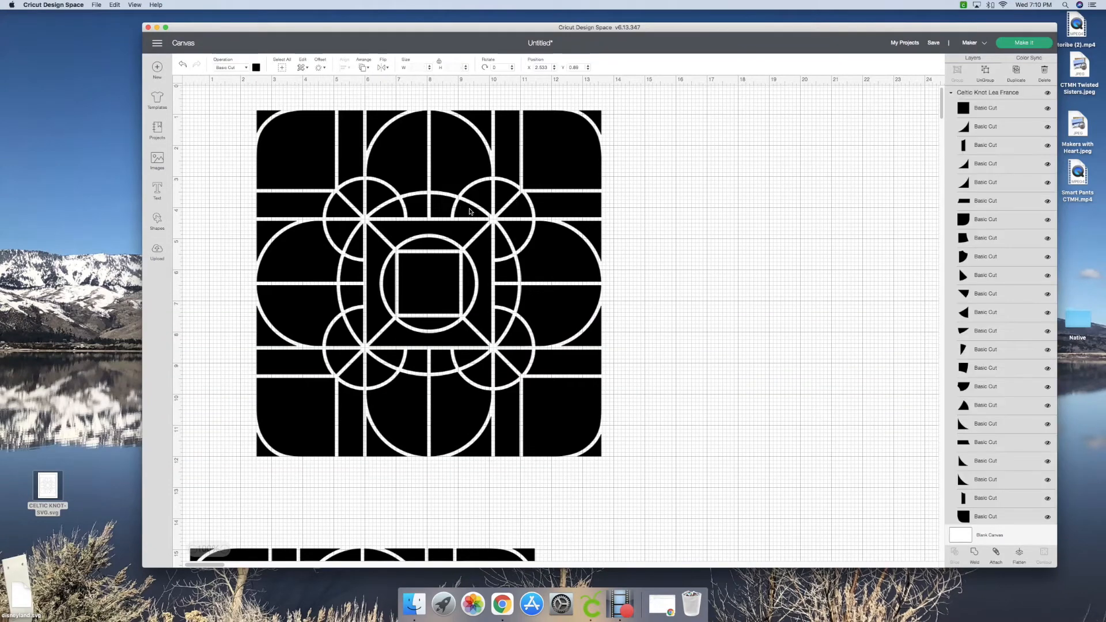
pyautogui.click(984, 72)
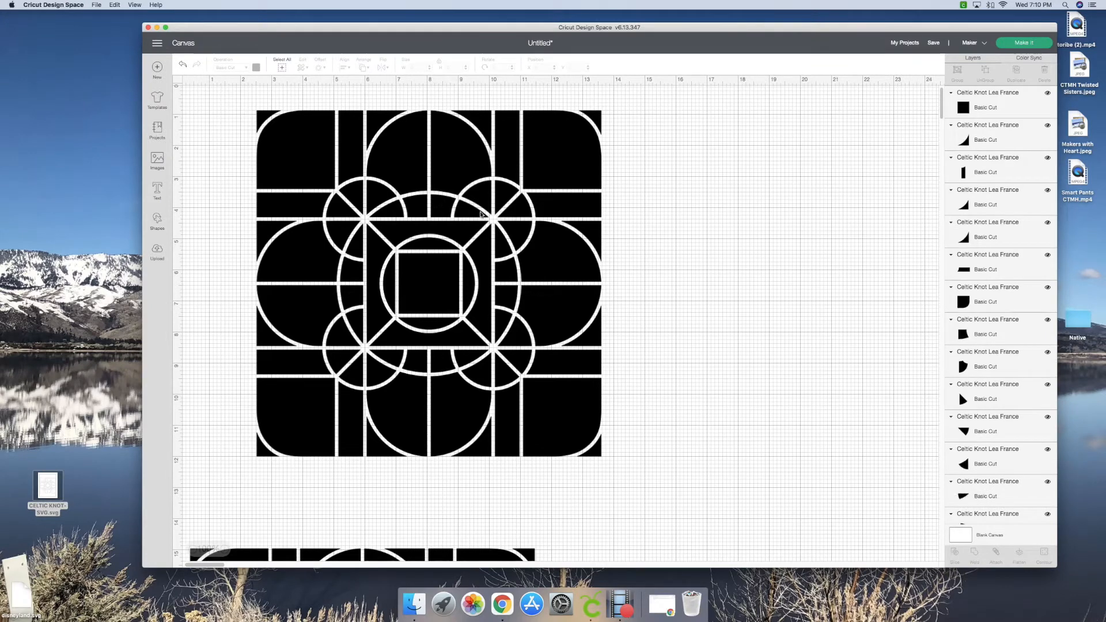
# Delete the pieces forming the upper half of the small upper-right circle in the original Celtic knot
pyautogui.click(468, 212)
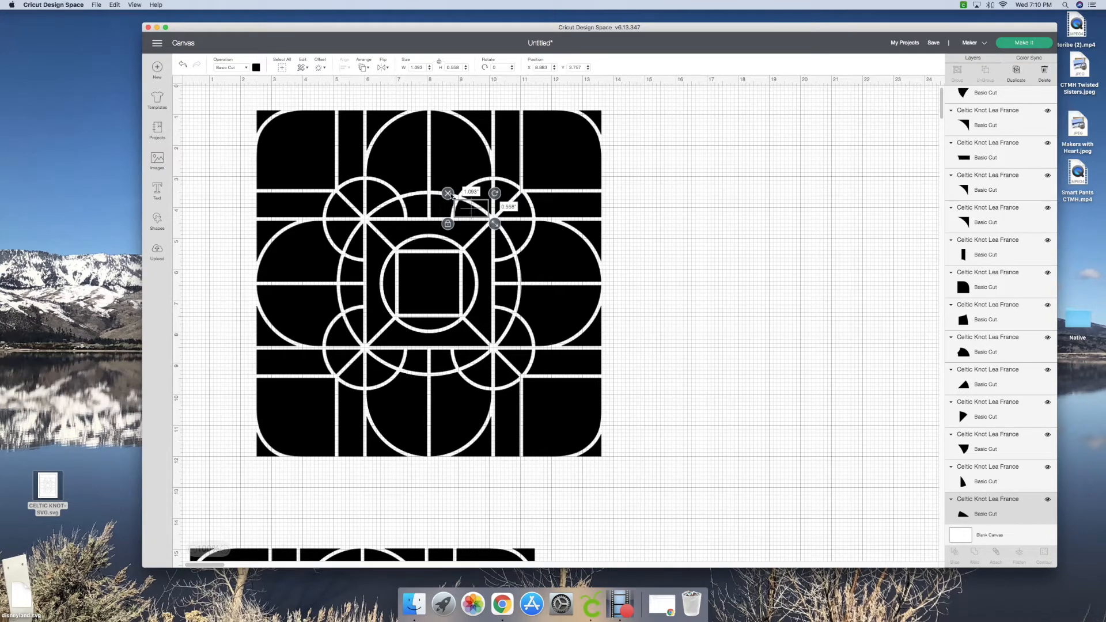
pyautogui.click(451, 196)
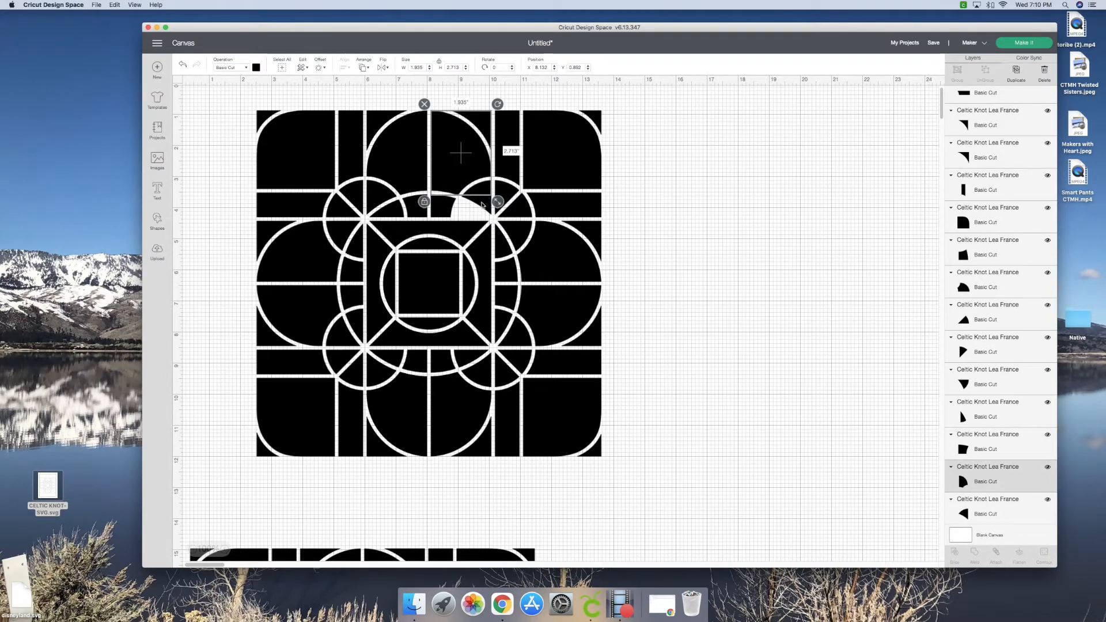
pyautogui.click(480, 203)
pyautogui.click(472, 202)
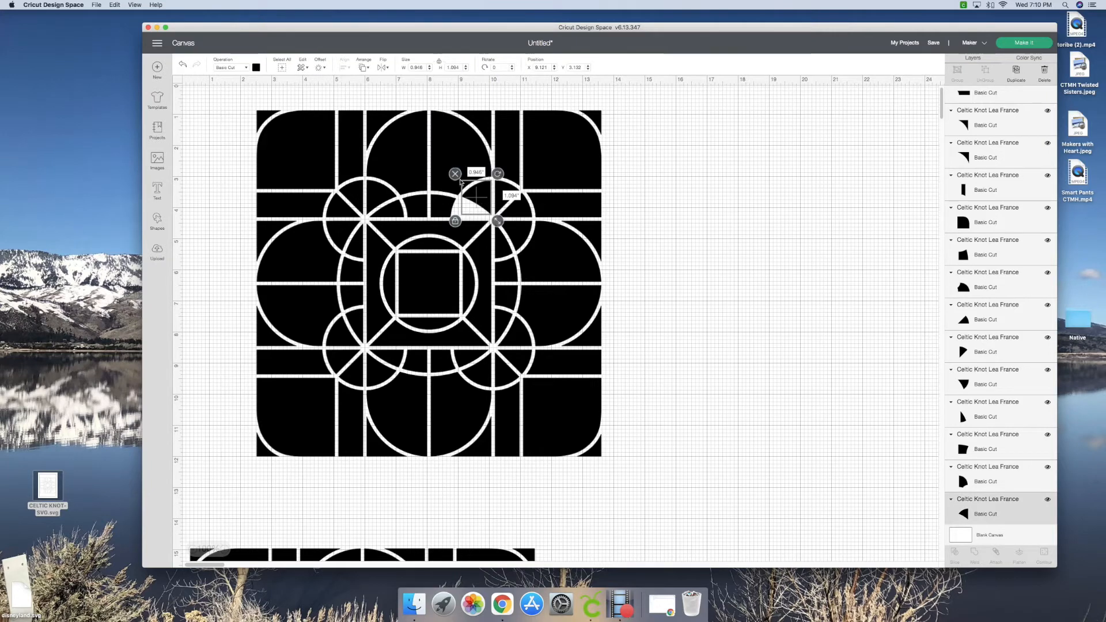
pyautogui.click(459, 178)
pyautogui.click(505, 200)
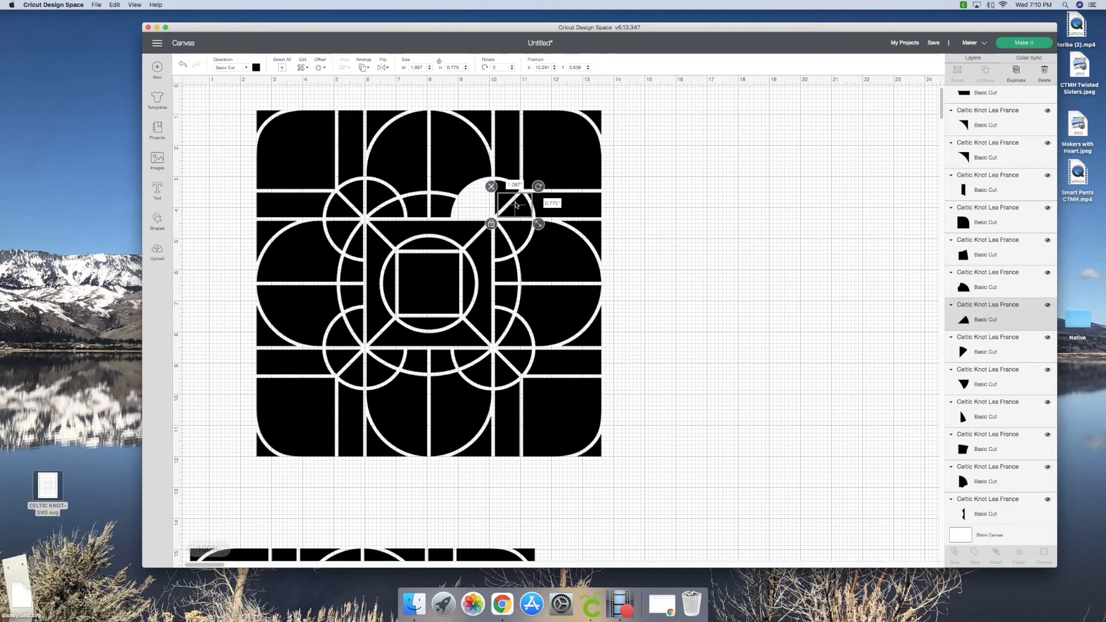
pyautogui.click(490, 186)
pyautogui.click(506, 200)
pyautogui.click(487, 175)
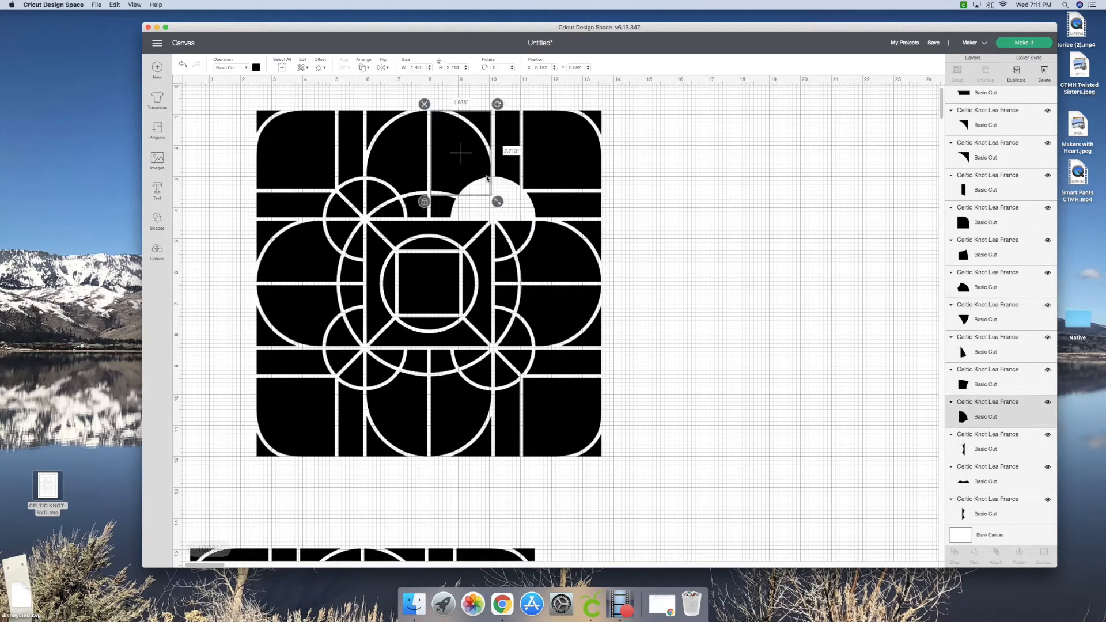
pyautogui.click(735, 230)
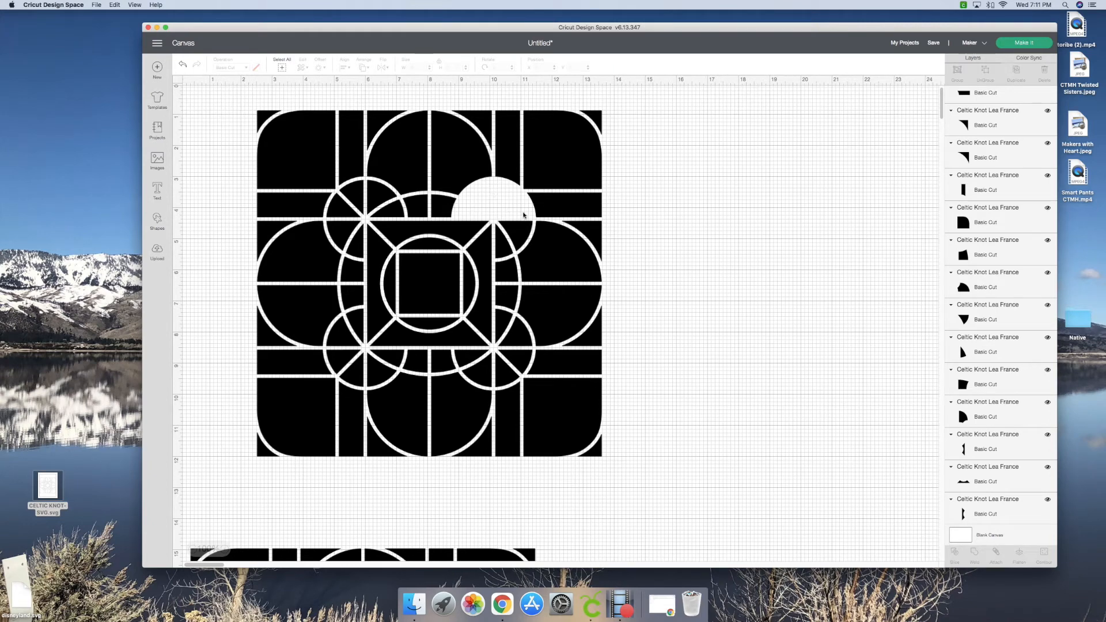
# Group all remaining pieces of the original upper knot and delete the group from the canvas
pyautogui.moveTo(243, 98); pyautogui.dragTo(618, 492)
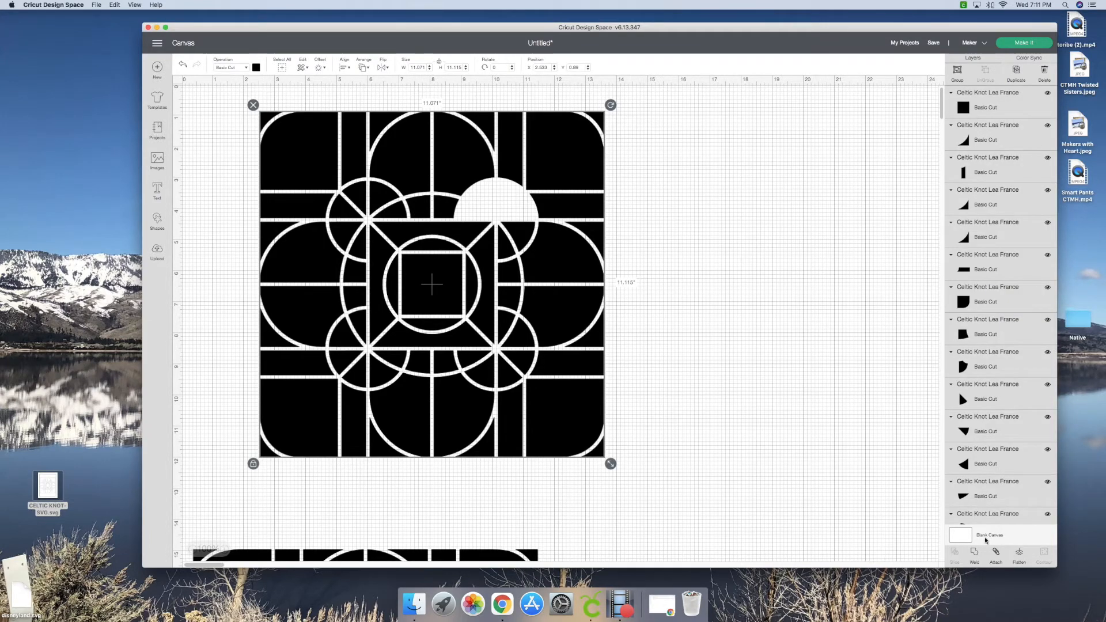
pyautogui.click(957, 70)
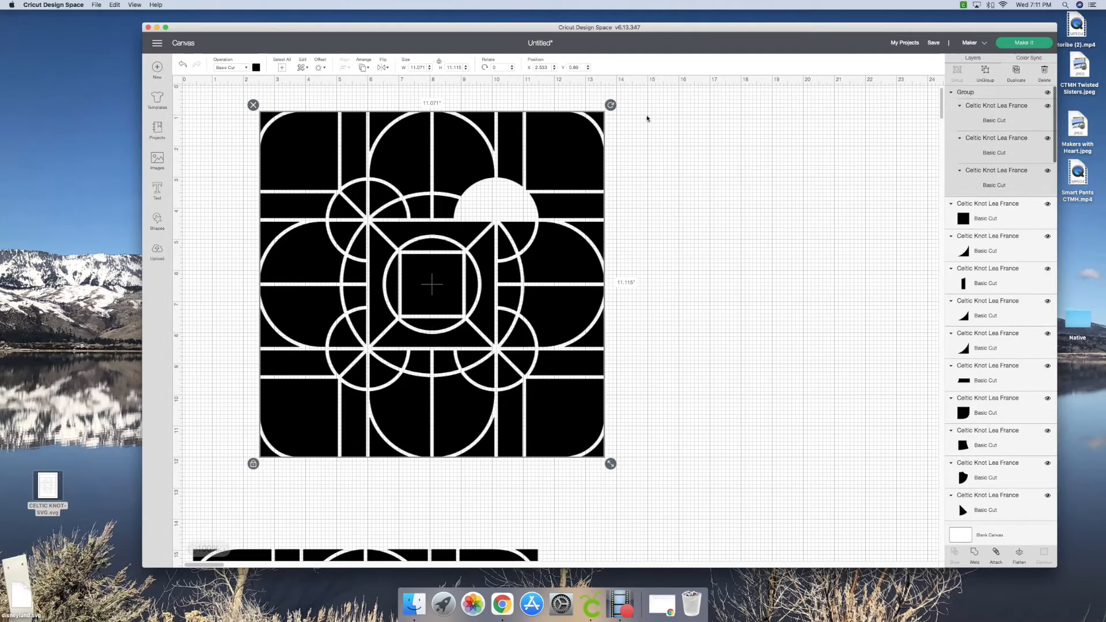
pyautogui.moveTo(617, 193); pyautogui.dragTo(551, 186)
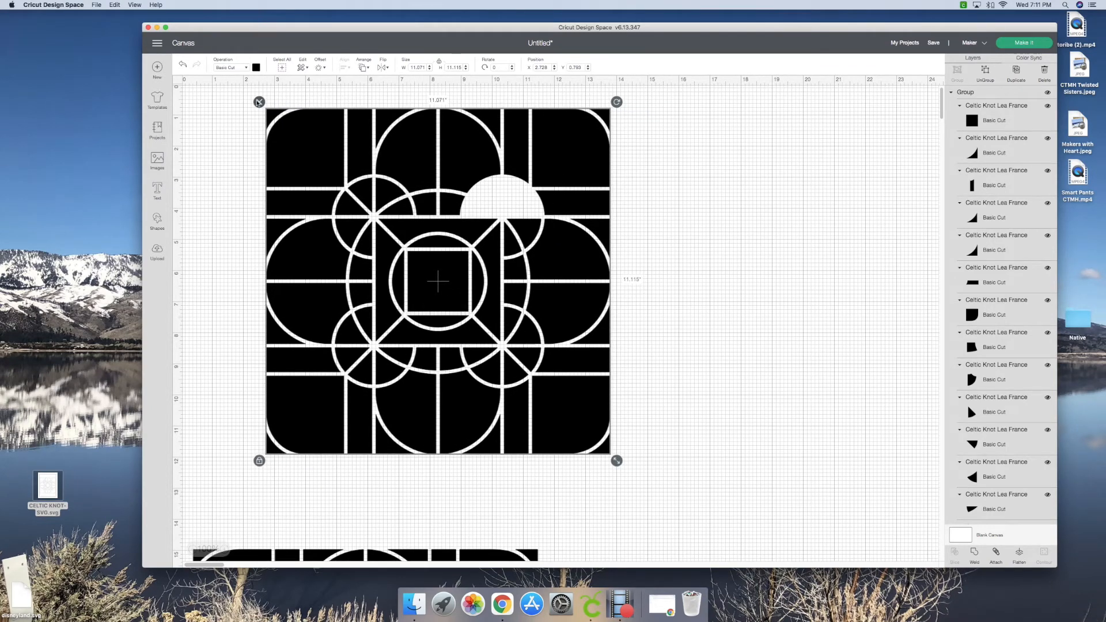
pyautogui.click(259, 102)
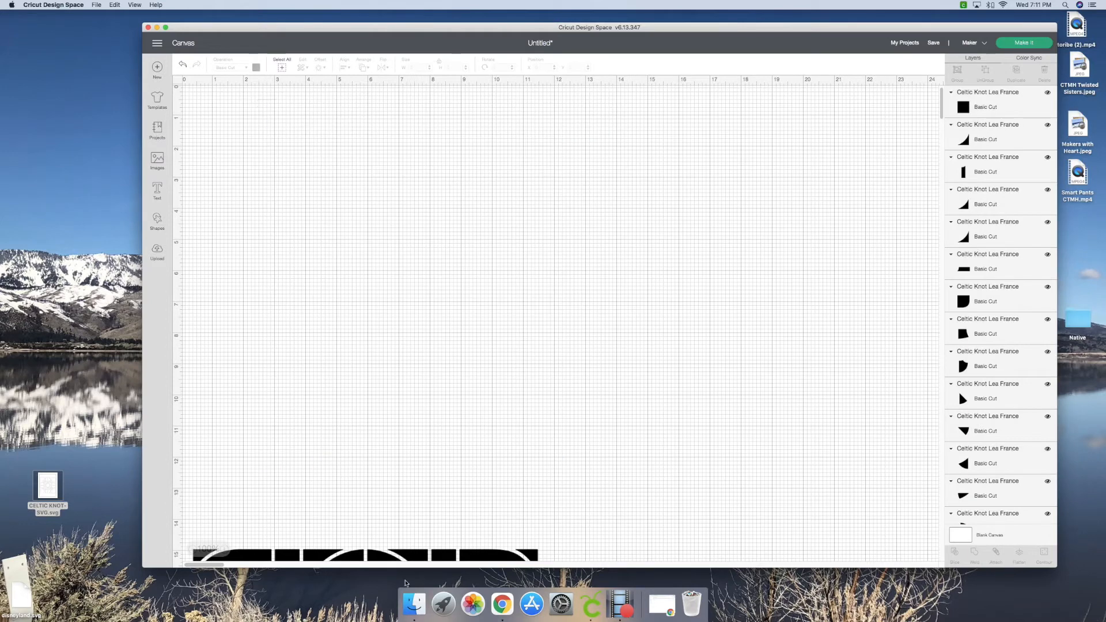
# Group all pieces of the remaining Celtic knot and move the group up to the top of the canvas
pyautogui.moveTo(416, 554)
pyautogui.mouseDown()
pyautogui.moveTo(428, 518)
pyautogui.moveTo(427, 319)
pyautogui.moveTo(408, 557)
pyautogui.mouseUp()
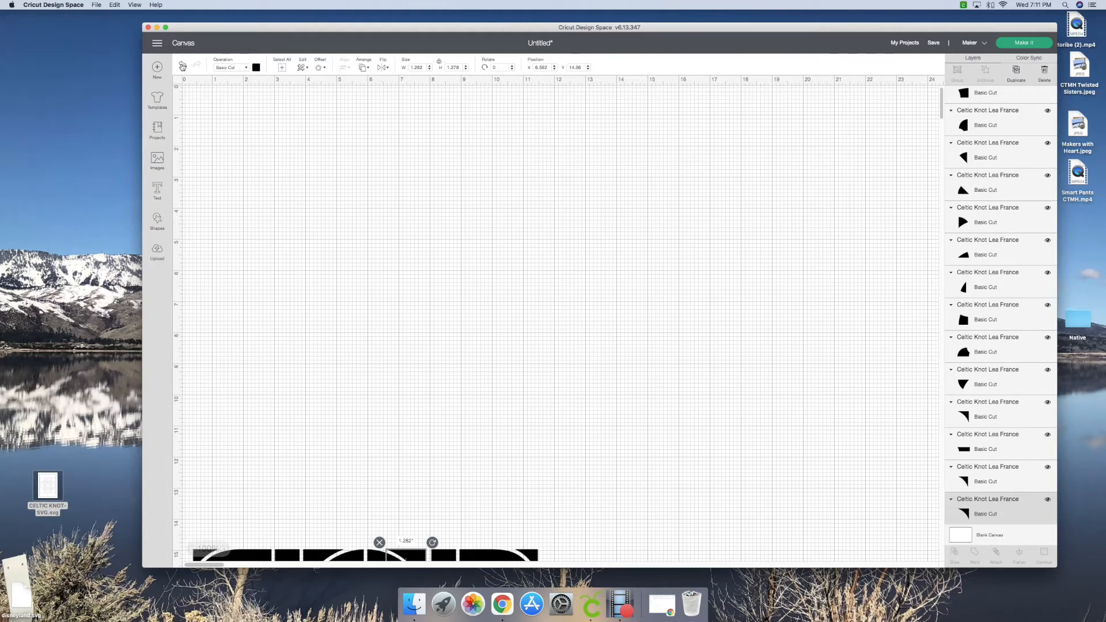
pyautogui.click(182, 66)
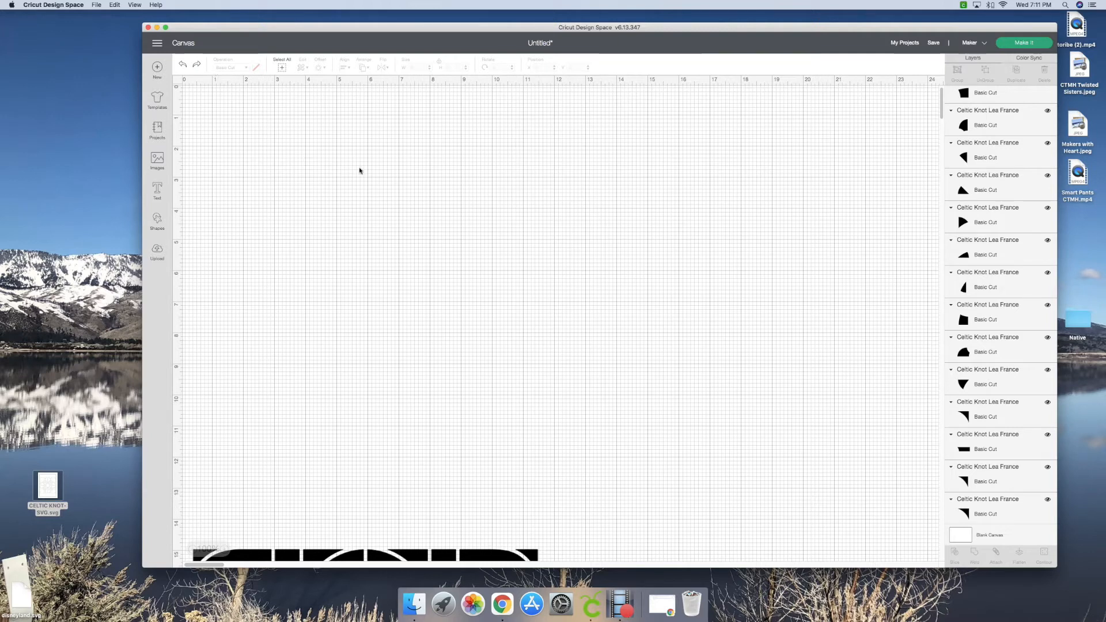
pyautogui.click(281, 69)
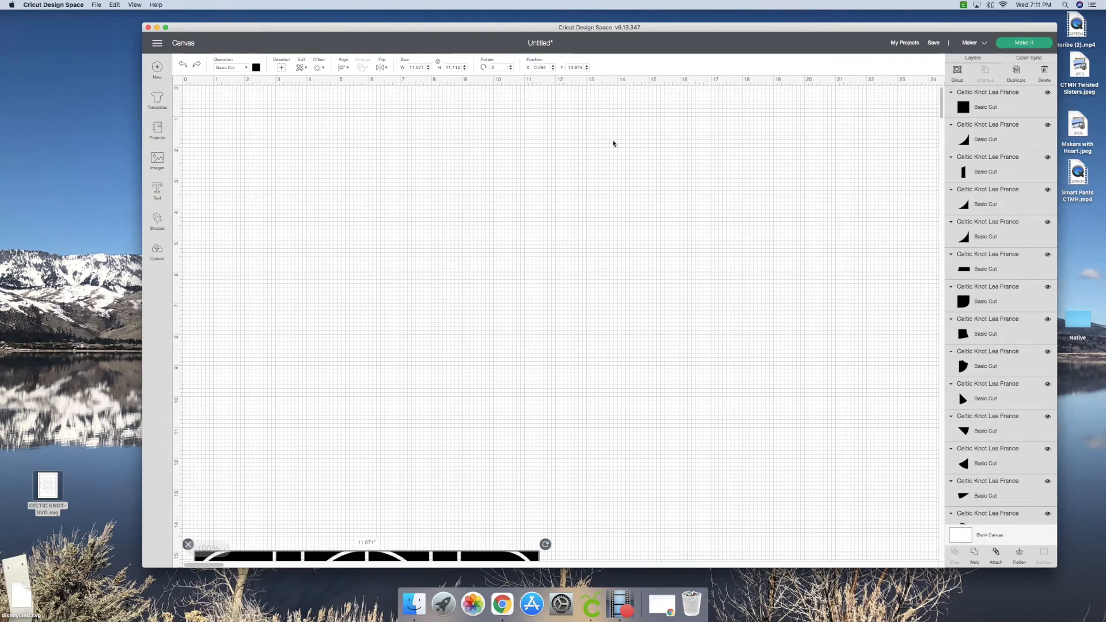
pyautogui.click(957, 72)
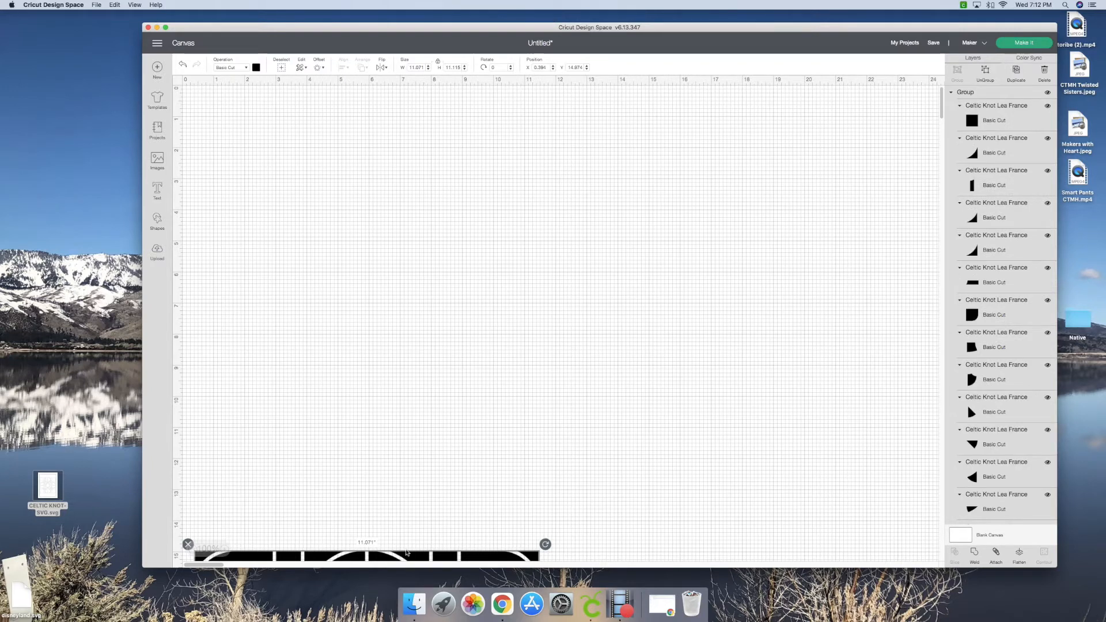
pyautogui.moveTo(416, 555); pyautogui.dragTo(469, 132)
pyautogui.moveTo(483, 194); pyautogui.dragTo(445, 182)
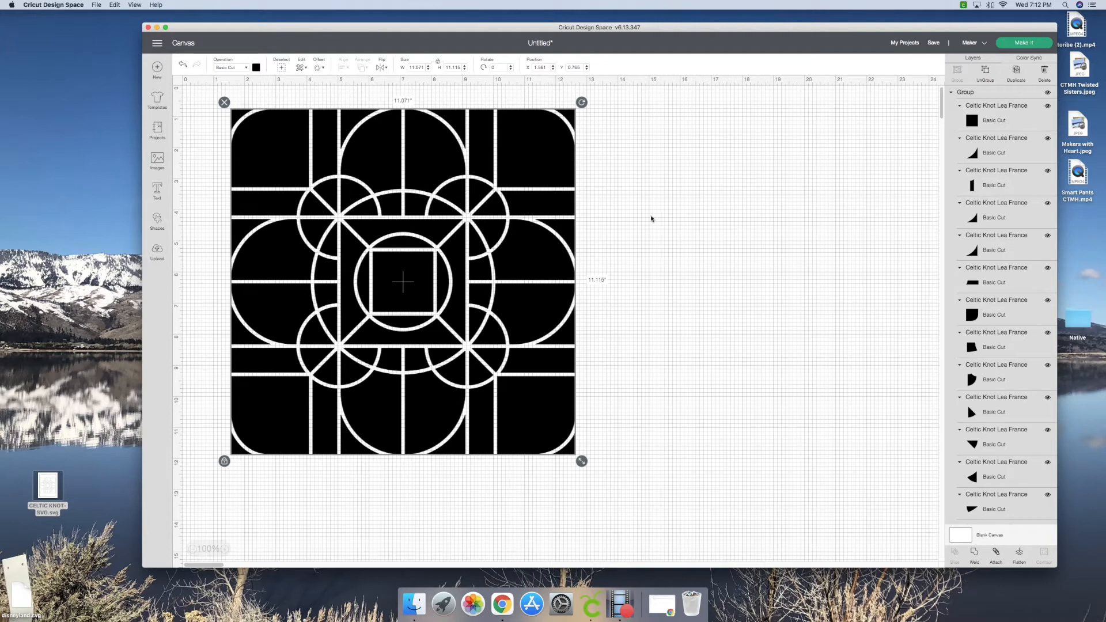
pyautogui.click(651, 218)
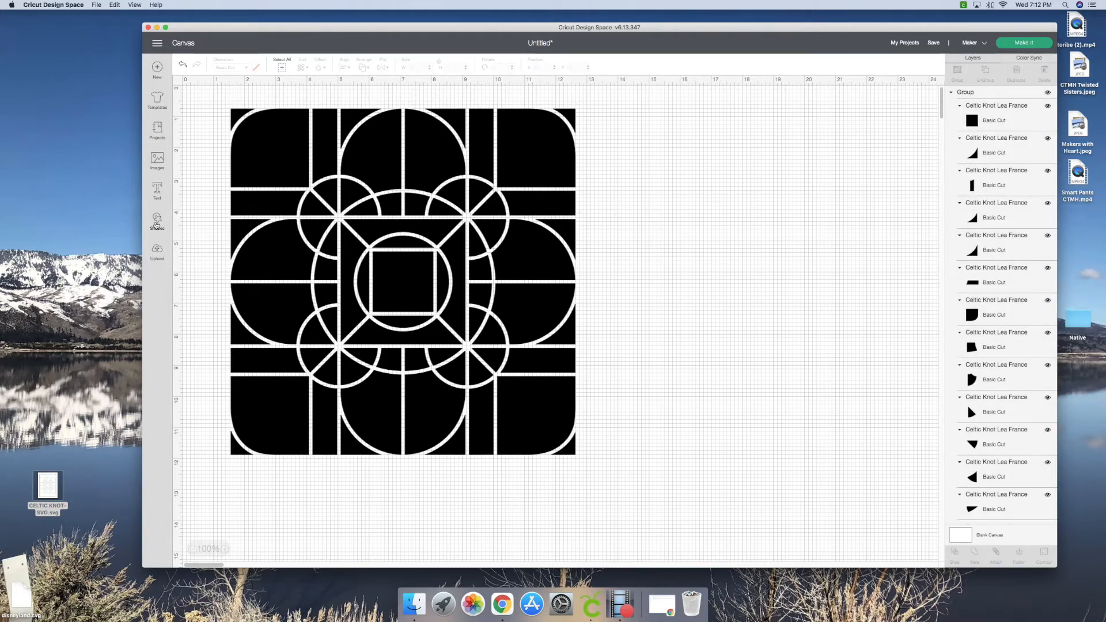
# Add a circle about 2.74 inches wide and fit it over the knot's small upper-right circle
pyautogui.click(157, 222)
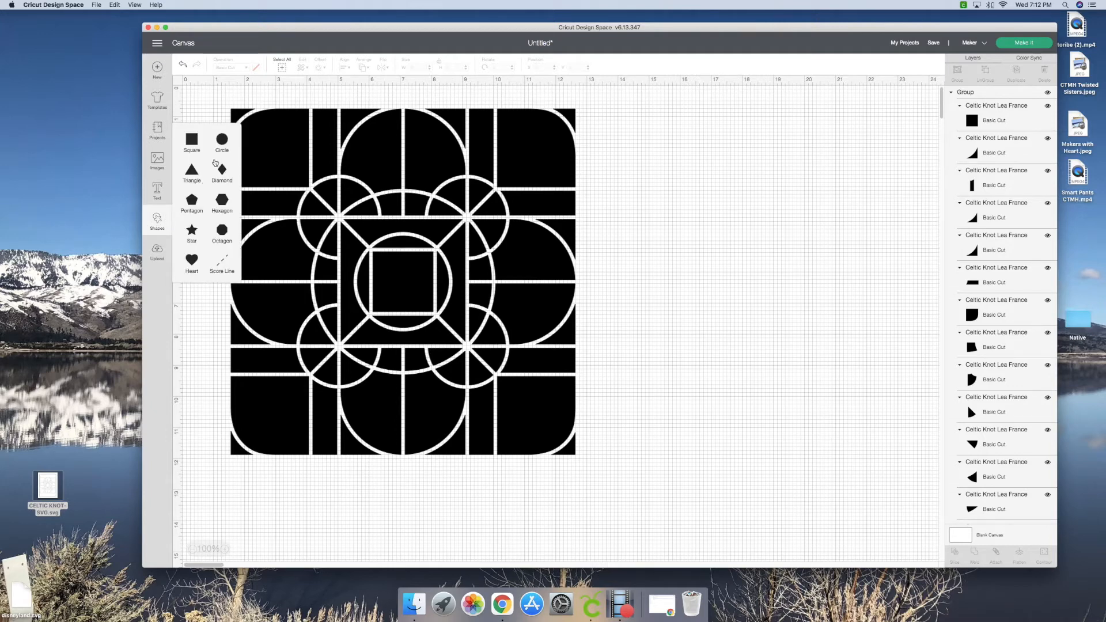
pyautogui.click(223, 140)
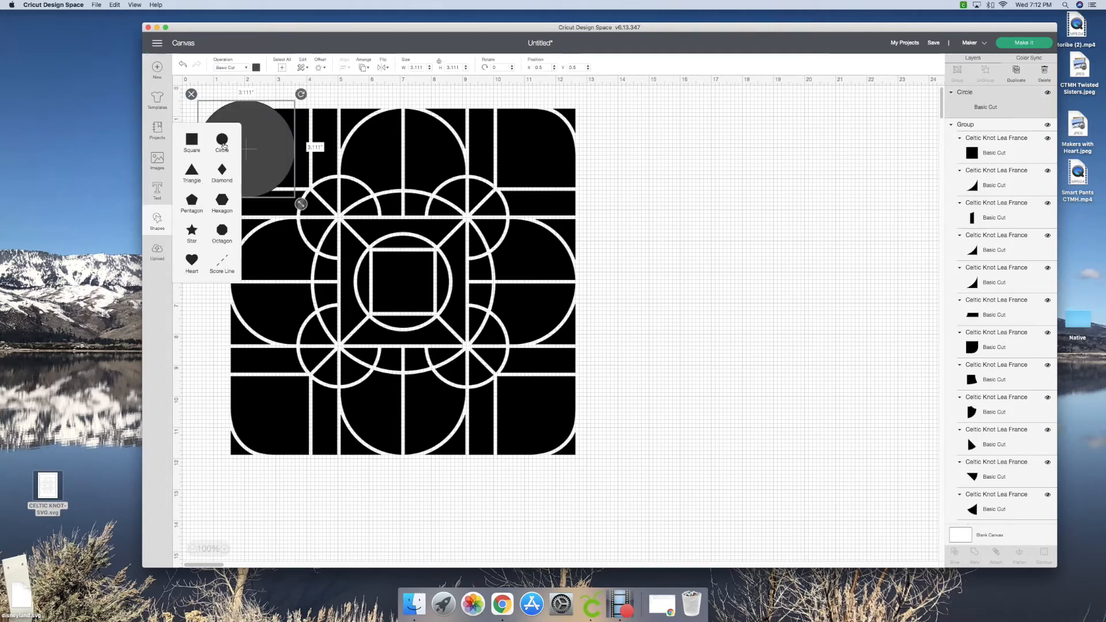
pyautogui.moveTo(263, 153); pyautogui.dragTo(492, 229)
pyautogui.moveTo(526, 277); pyautogui.dragTo(515, 271)
pyautogui.moveTo(476, 235); pyautogui.dragTo(516, 266)
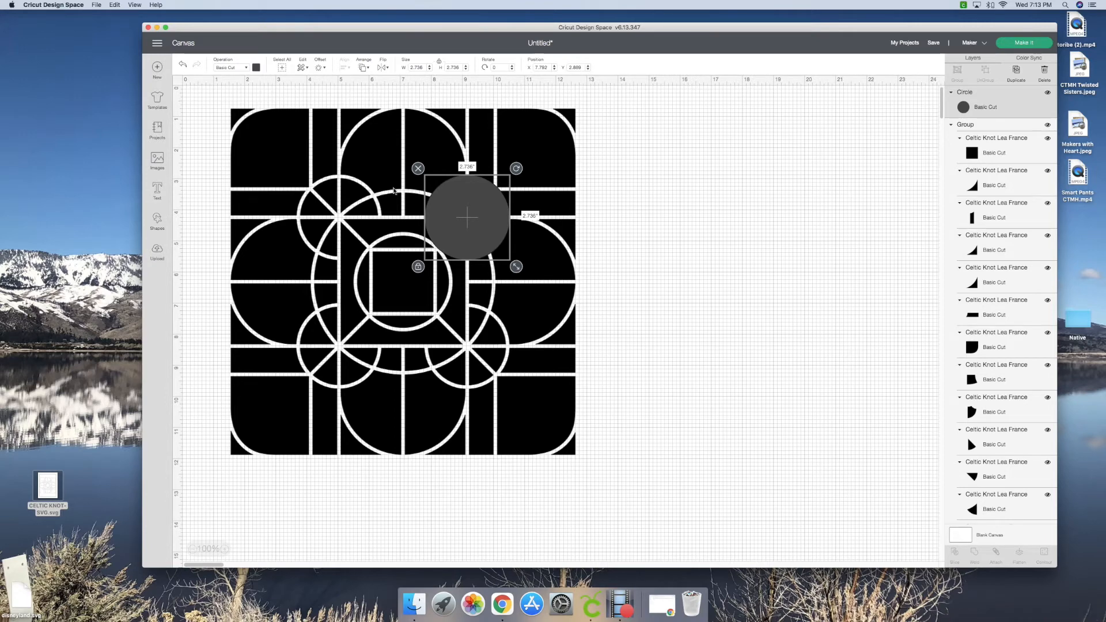
pyautogui.moveTo(453, 219); pyautogui.dragTo(455, 220)
pyautogui.moveTo(514, 267); pyautogui.dragTo(512, 266)
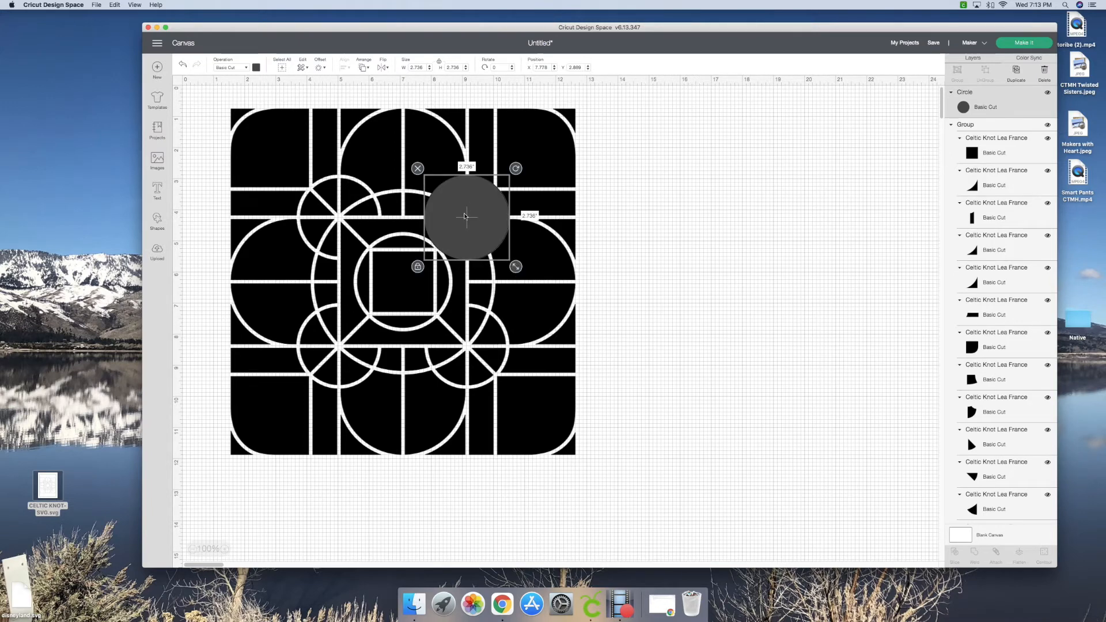
# Move the circle to the empty area beside the knot and add a square below it
pyautogui.moveTo(466, 217); pyautogui.dragTo(737, 226)
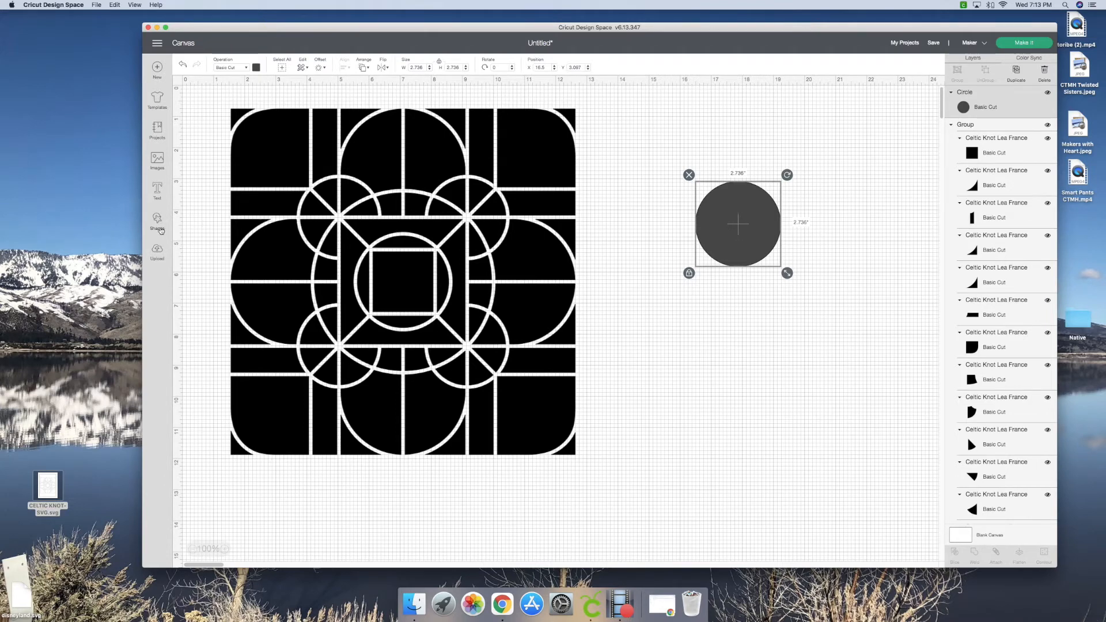
pyautogui.click(156, 224)
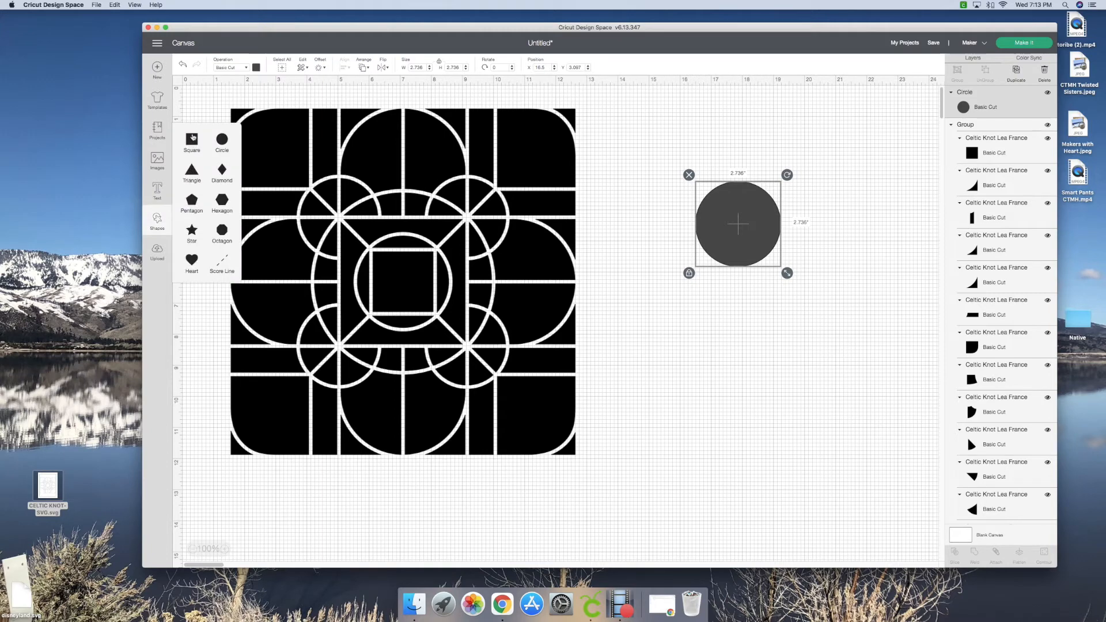
pyautogui.click(192, 142)
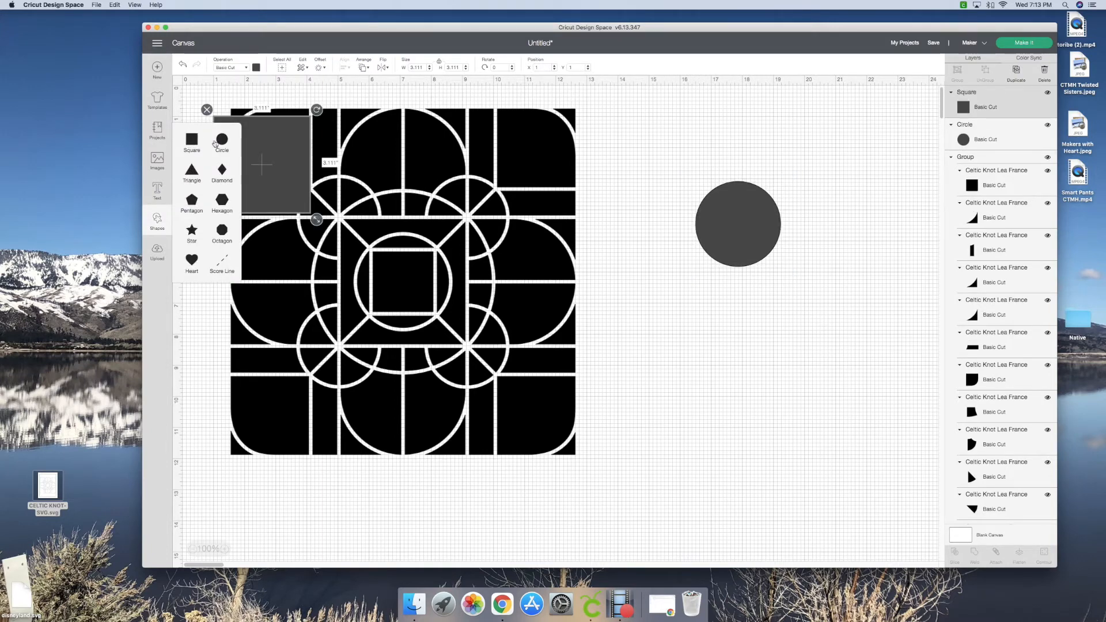
pyautogui.moveTo(265, 160); pyautogui.dragTo(672, 346)
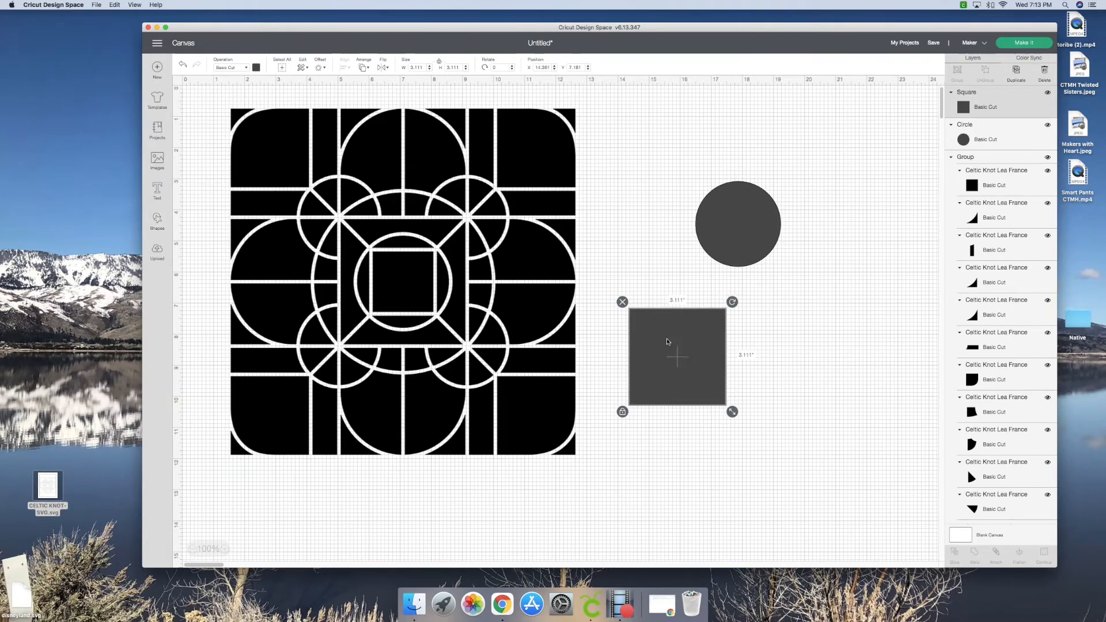
# Overlap the square's upper-right corner with the lower-left quarter of the circle
pyautogui.click(728, 226)
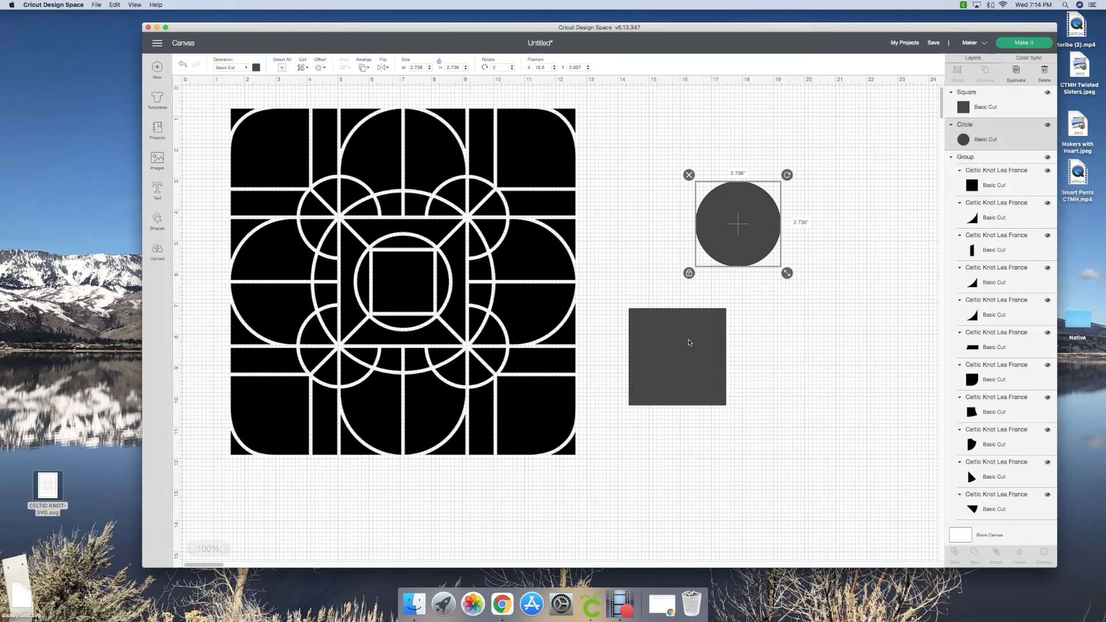
pyautogui.moveTo(690, 347); pyautogui.dragTo(695, 309)
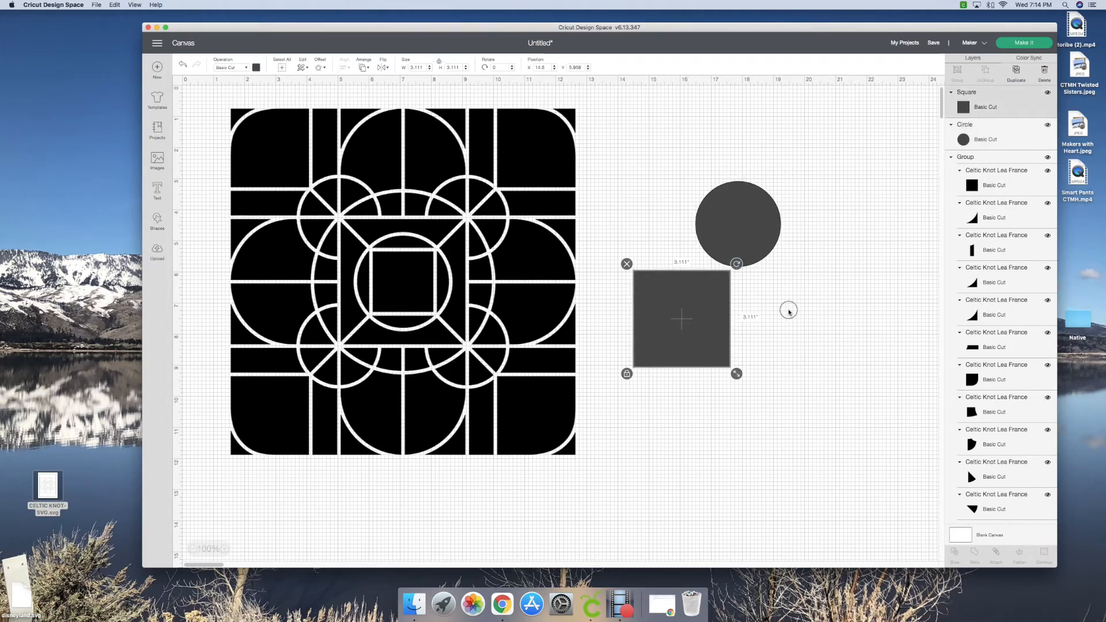
pyautogui.click(767, 289)
pyautogui.click(746, 232)
pyautogui.moveTo(697, 310); pyautogui.dragTo(705, 264)
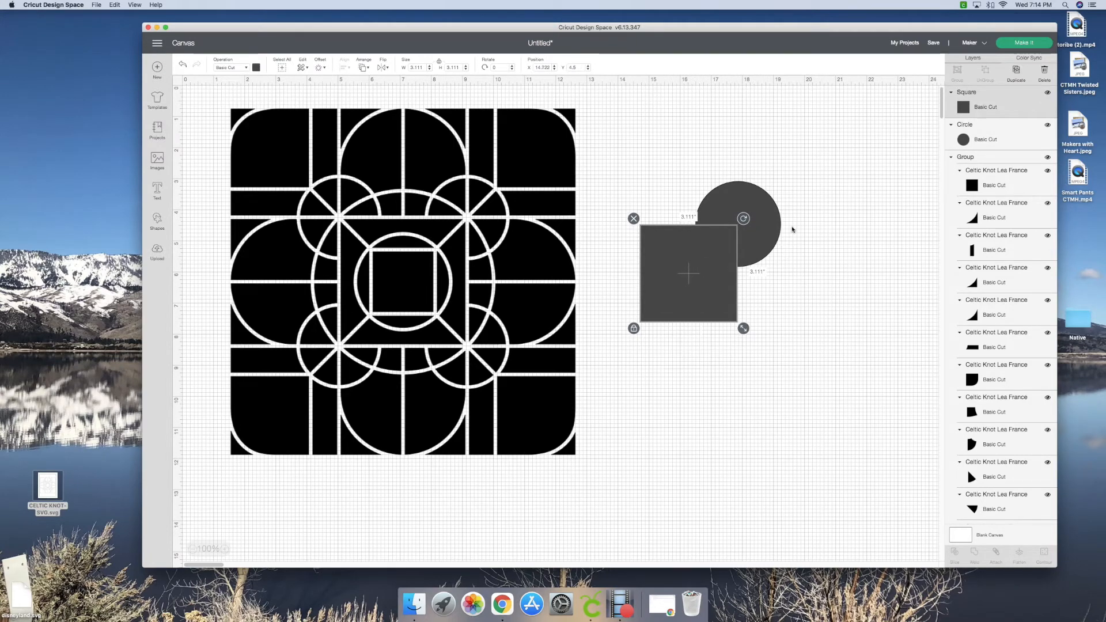
pyautogui.click(772, 225)
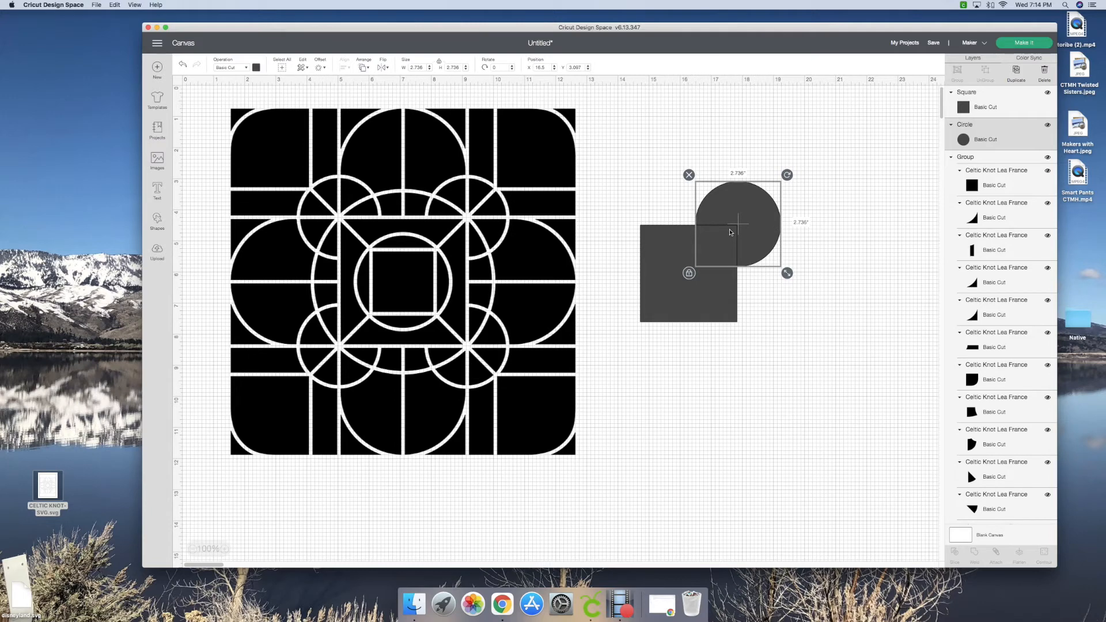
pyautogui.click(735, 237)
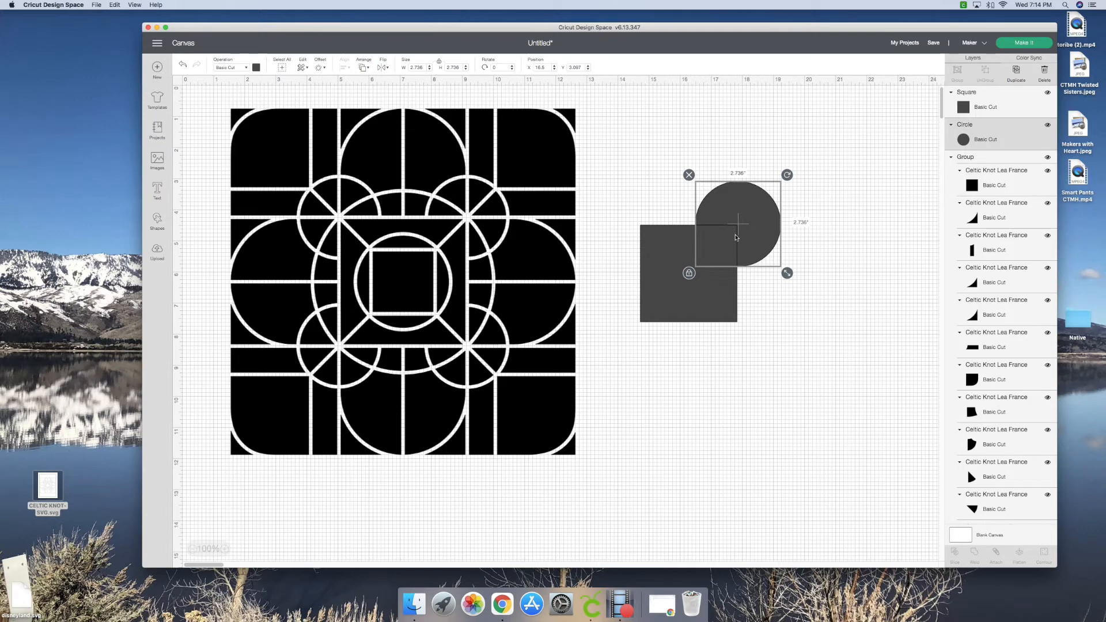
pyautogui.moveTo(751, 221); pyautogui.dragTo(753, 218)
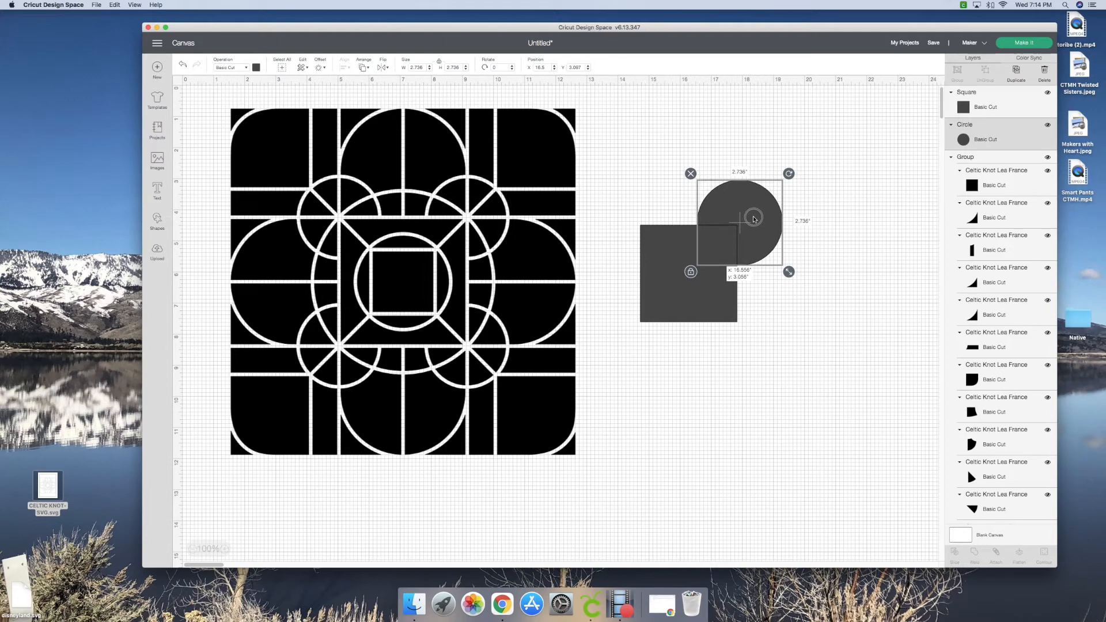
pyautogui.moveTo(753, 219); pyautogui.dragTo(753, 218)
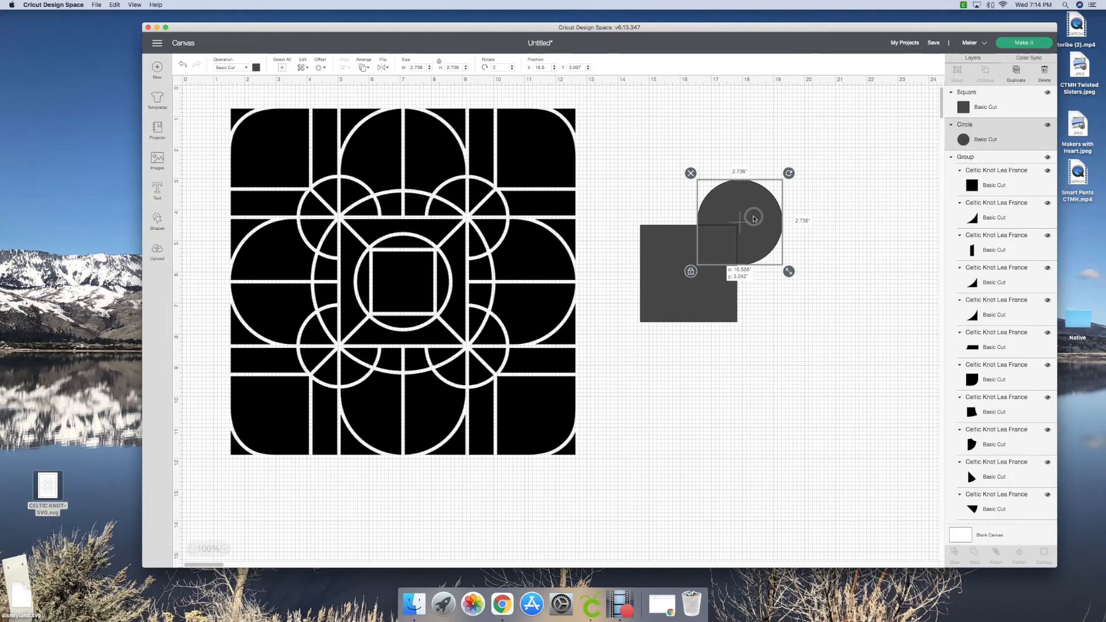
pyautogui.moveTo(753, 219); pyautogui.dragTo(754, 219)
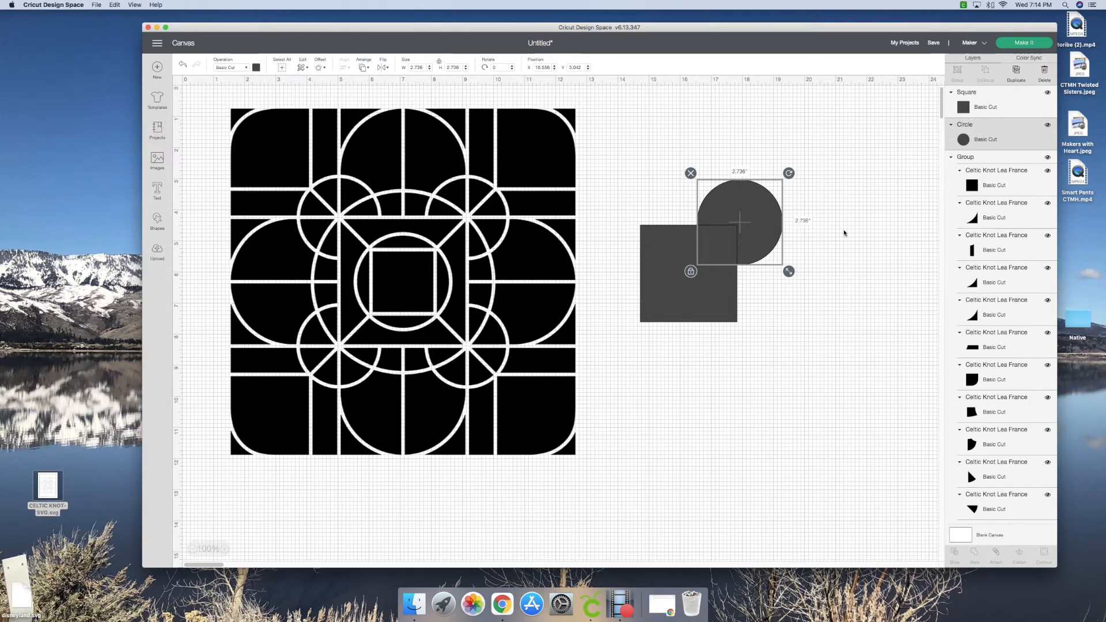
# Slice the overlapping square and circle
pyautogui.click(816, 226)
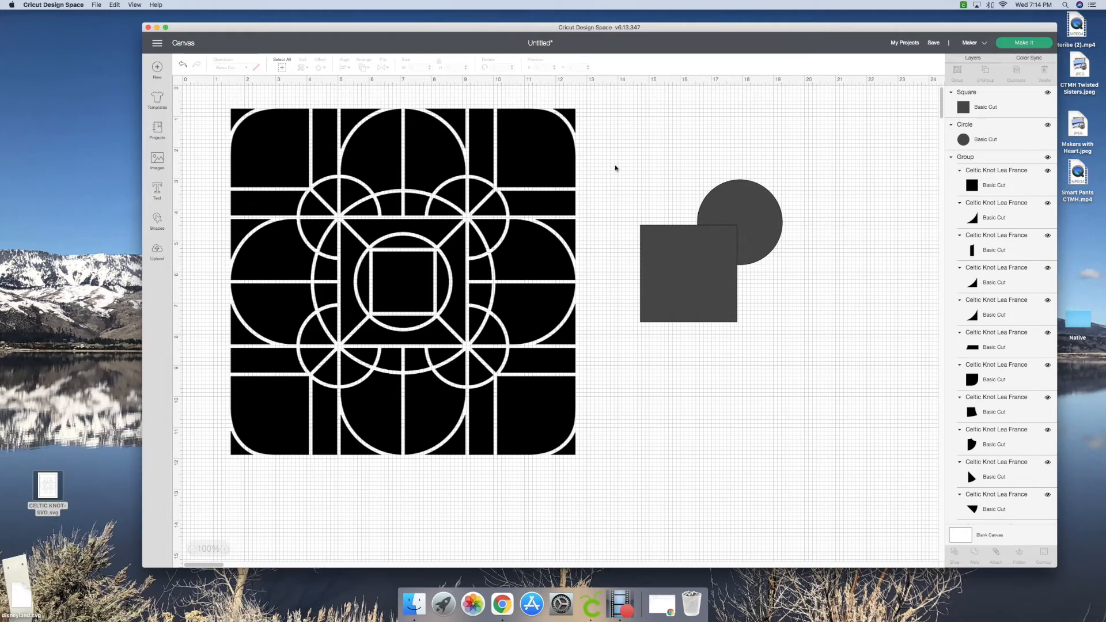
pyautogui.moveTo(613, 159); pyautogui.dragTo(807, 357)
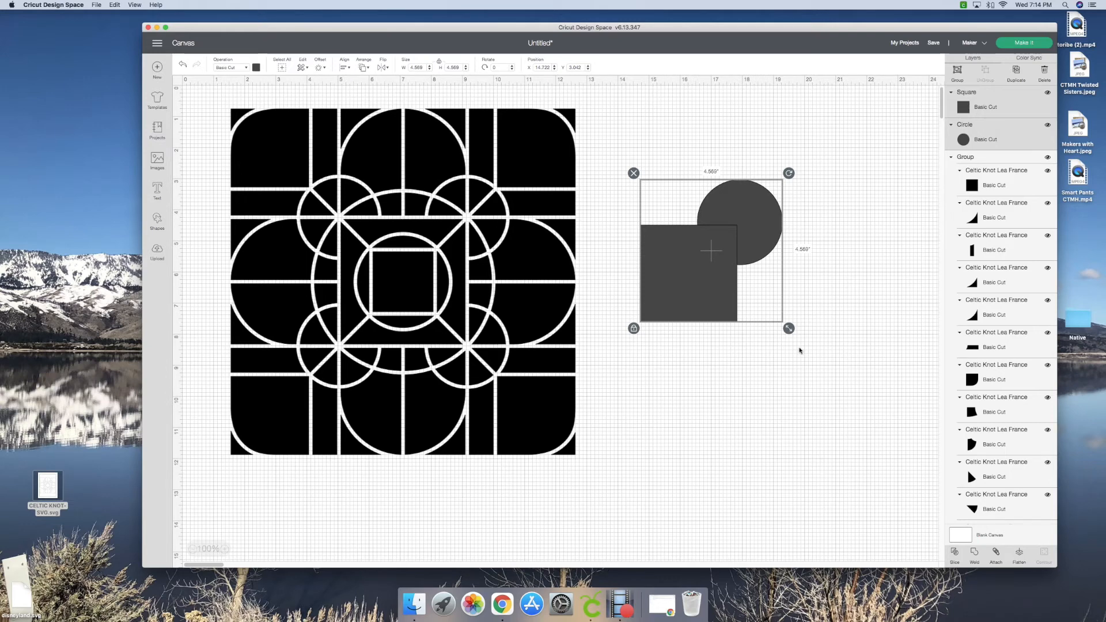
pyautogui.click(955, 555)
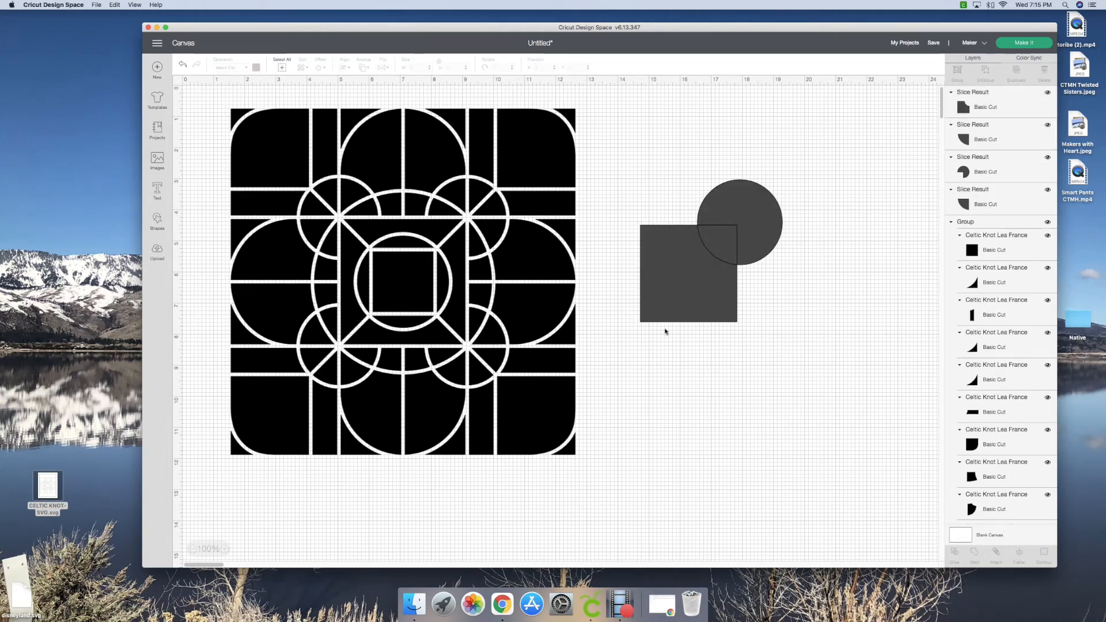
# Separate and delete the notched square and the first quarter-circle slice
pyautogui.click(684, 271)
pyautogui.moveTo(684, 271); pyautogui.dragTo(684, 347)
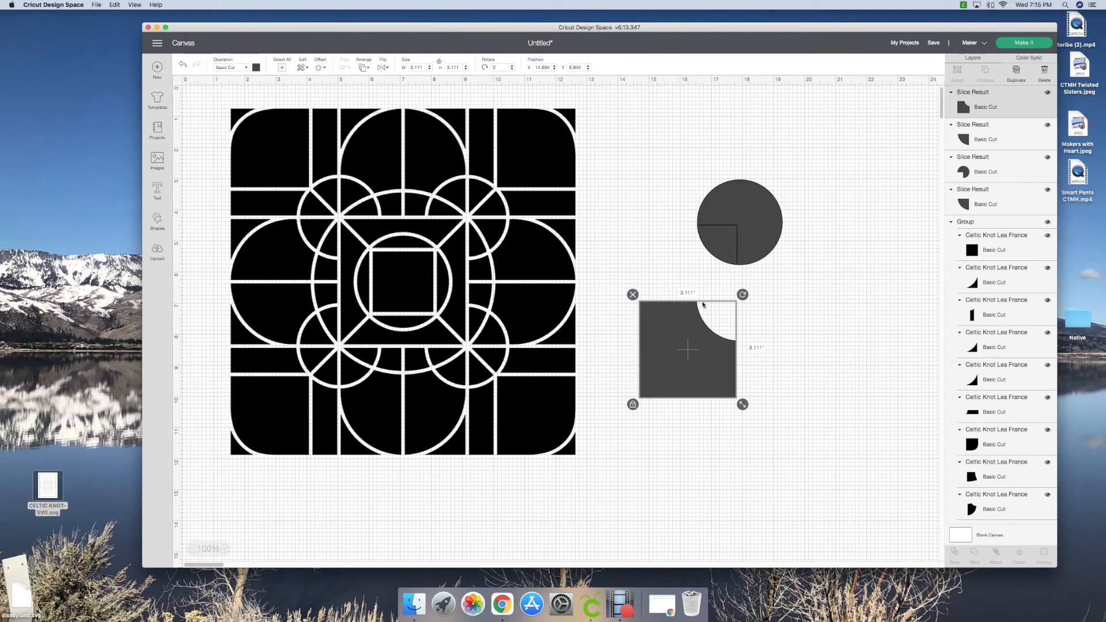
pyautogui.click(632, 295)
pyautogui.click(717, 254)
pyautogui.moveTo(717, 254); pyautogui.dragTo(682, 329)
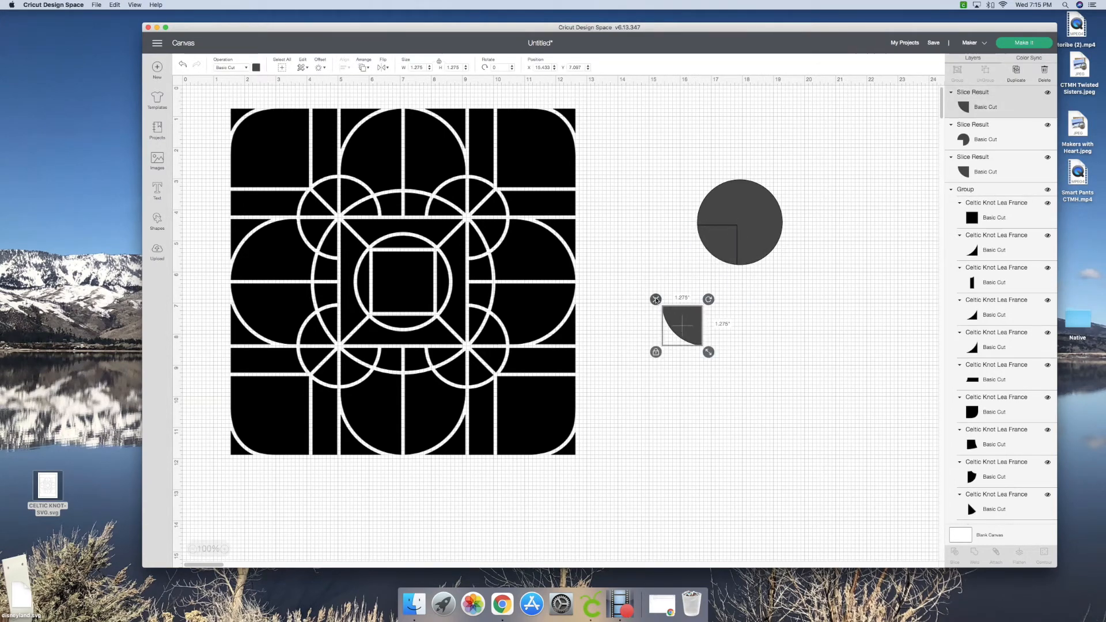
pyautogui.click(655, 299)
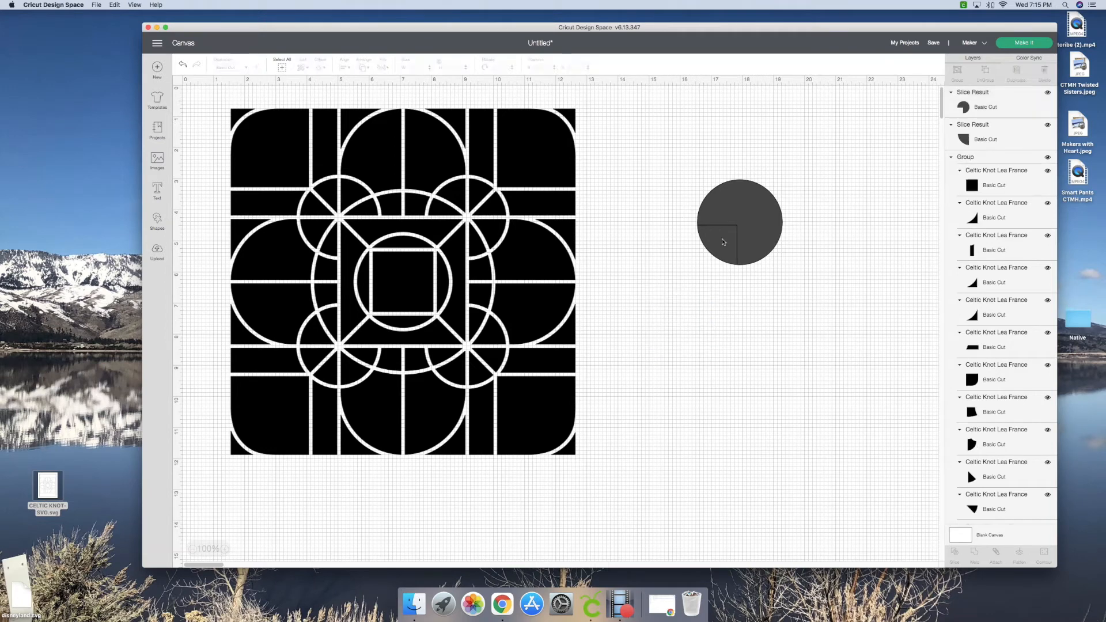
# Move the three-quarter circle aside and delete the remaining quarter-circle slice
pyautogui.click(722, 240)
pyautogui.moveTo(723, 240); pyautogui.dragTo(783, 222)
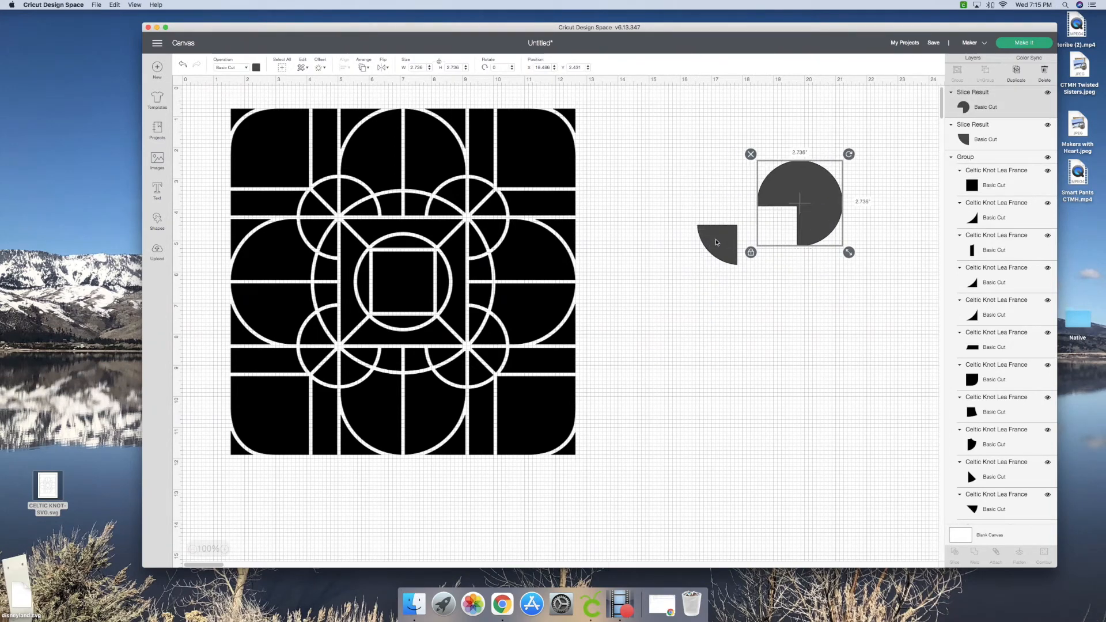
pyautogui.click(696, 231)
pyautogui.moveTo(697, 230); pyautogui.dragTo(690, 274)
pyautogui.click(677, 264)
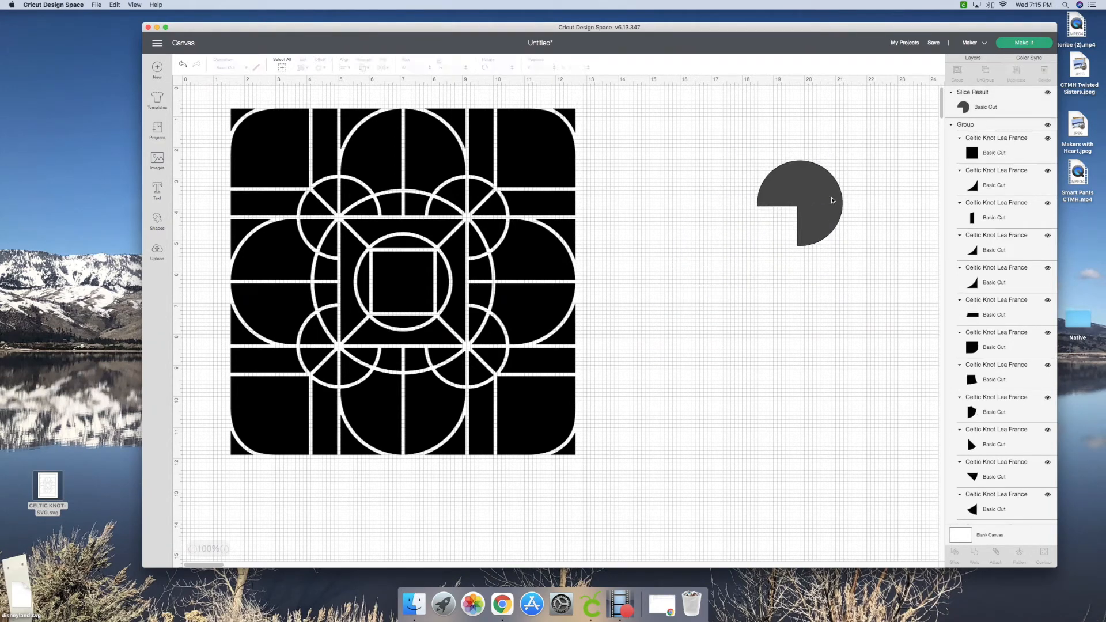
# Place the three-quarter circle over the small upper-right circle of the Celtic knot
pyautogui.moveTo(827, 199); pyautogui.dragTo(494, 211)
pyautogui.click(686, 233)
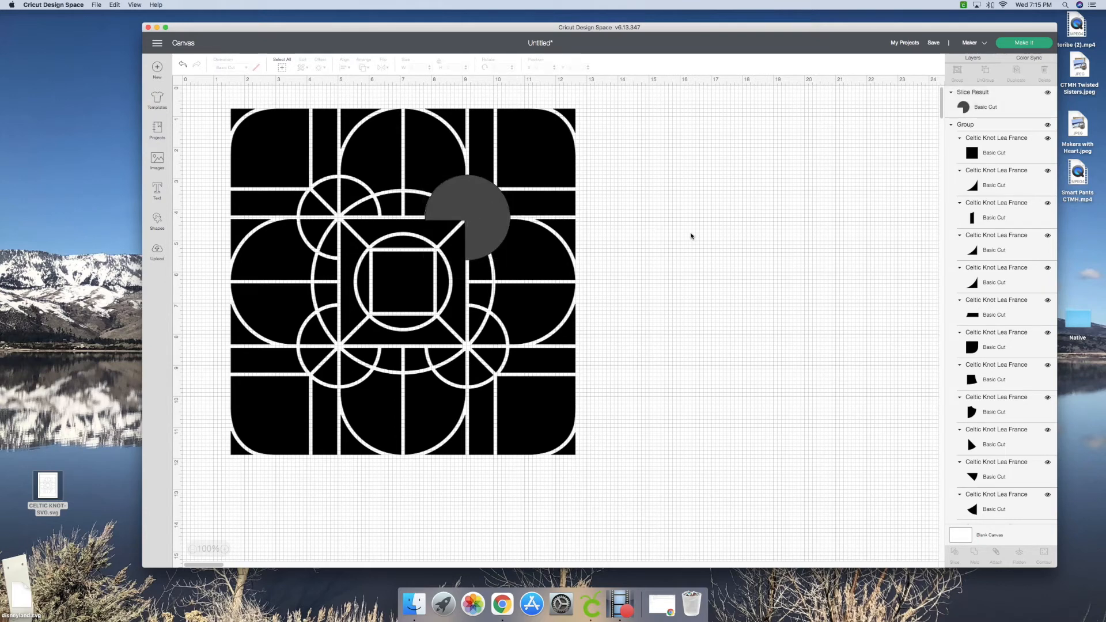
pyautogui.click(485, 208)
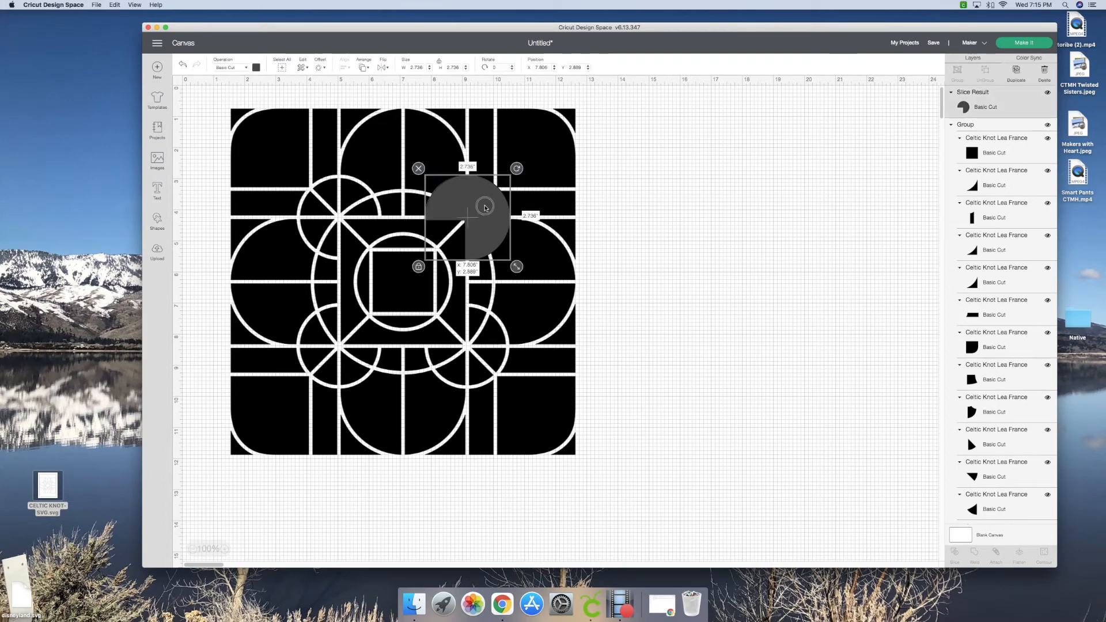
pyautogui.moveTo(485, 208); pyautogui.dragTo(484, 208)
pyautogui.click(734, 240)
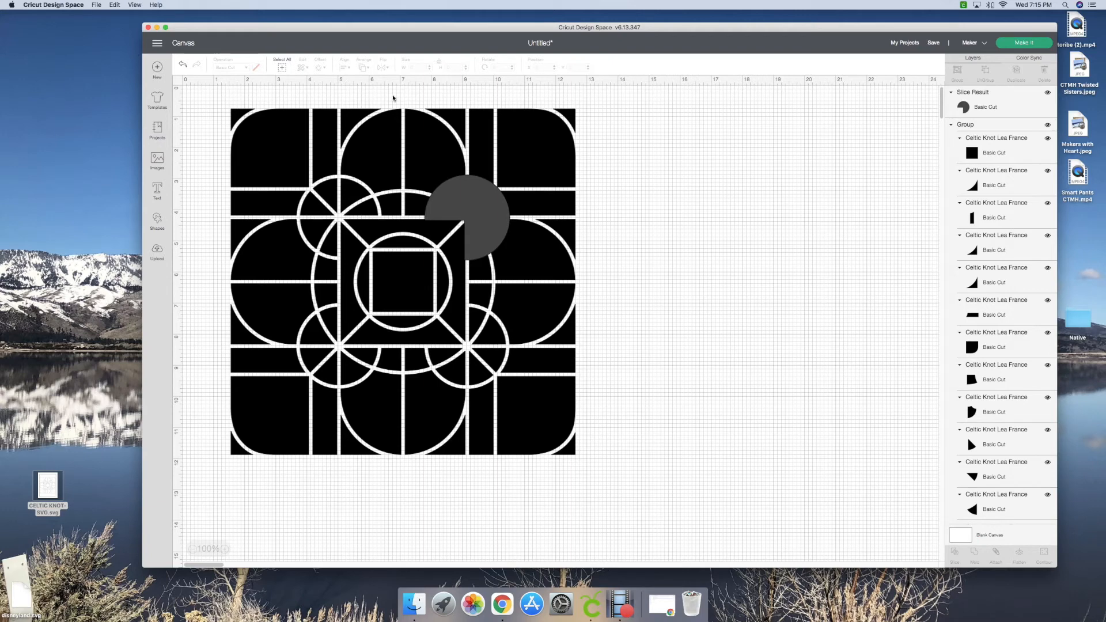
# Shift the whole design, including the three-quarter circle, slightly right and down on the canvas
pyautogui.click(281, 68)
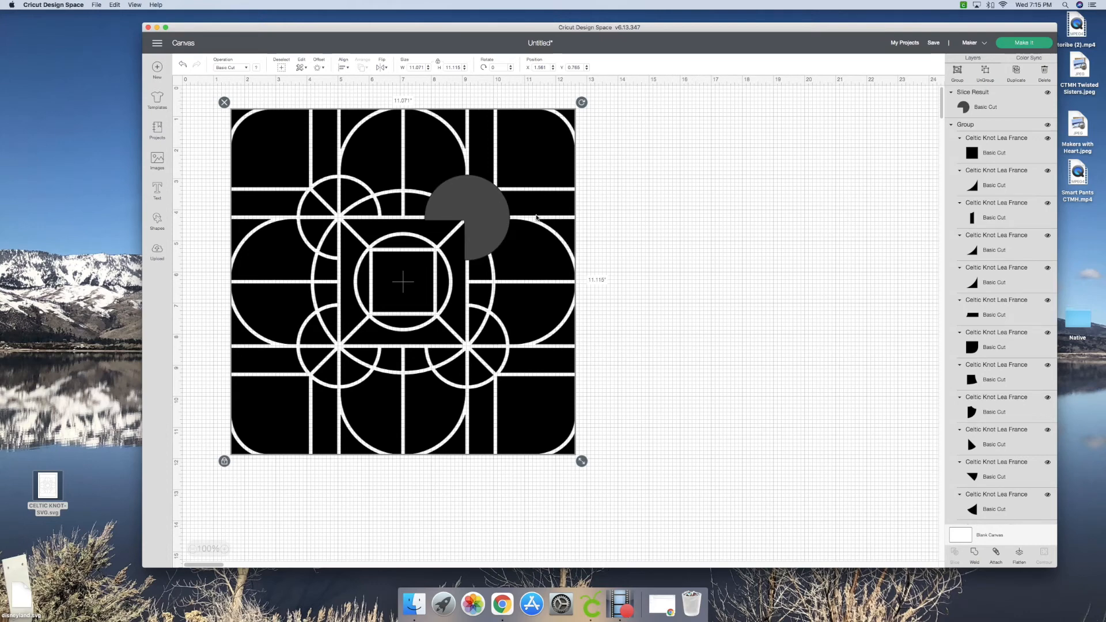
pyautogui.hscroll(1, 536, 217)
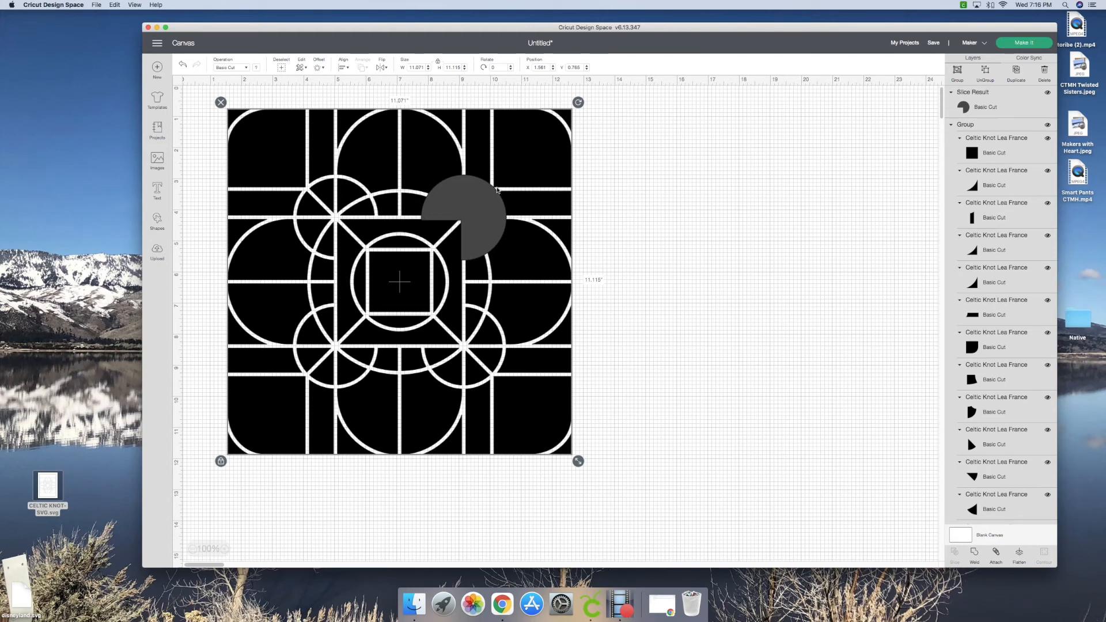
pyautogui.moveTo(489, 200); pyautogui.dragTo(512, 221)
pyautogui.click(703, 246)
# Nudge the three-quarter circle into exact alignment over the small upper-right circle of the knot
pyautogui.click(513, 222)
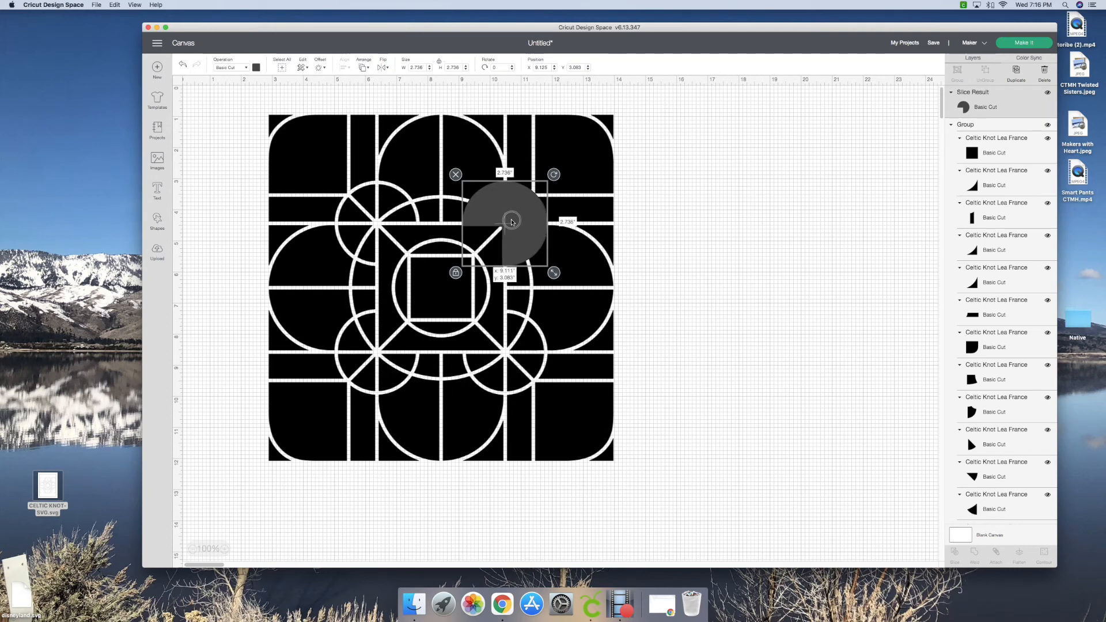
pyautogui.moveTo(512, 221); pyautogui.dragTo(513, 221)
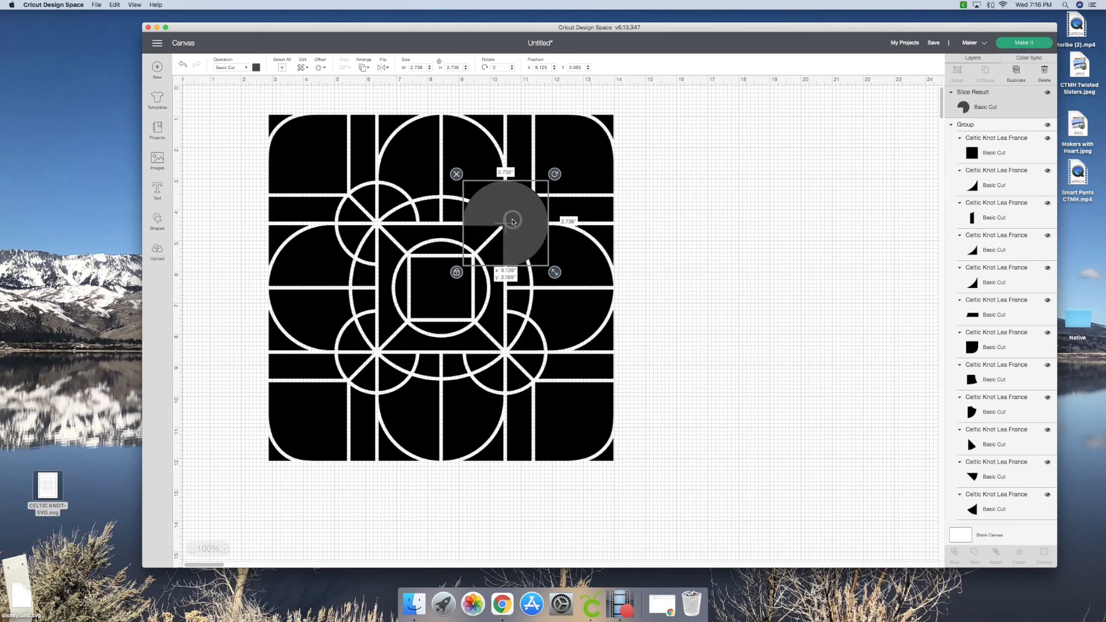
pyautogui.moveTo(513, 221); pyautogui.dragTo(512, 221)
pyautogui.click(282, 67)
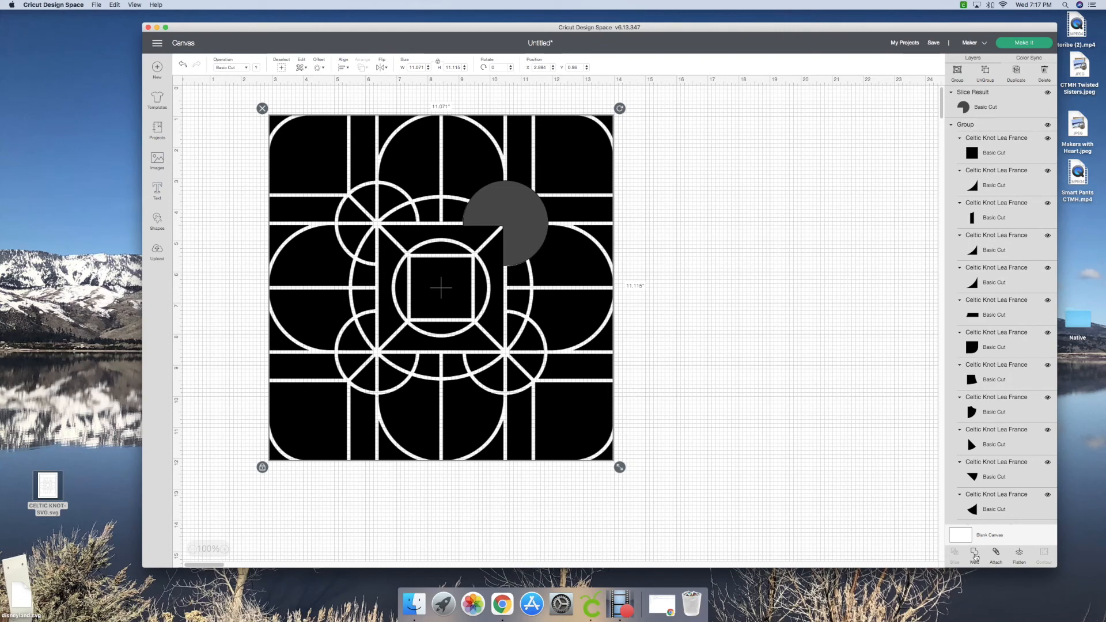
pyautogui.moveTo(524, 224); pyautogui.dragTo(530, 232)
pyautogui.click(713, 254)
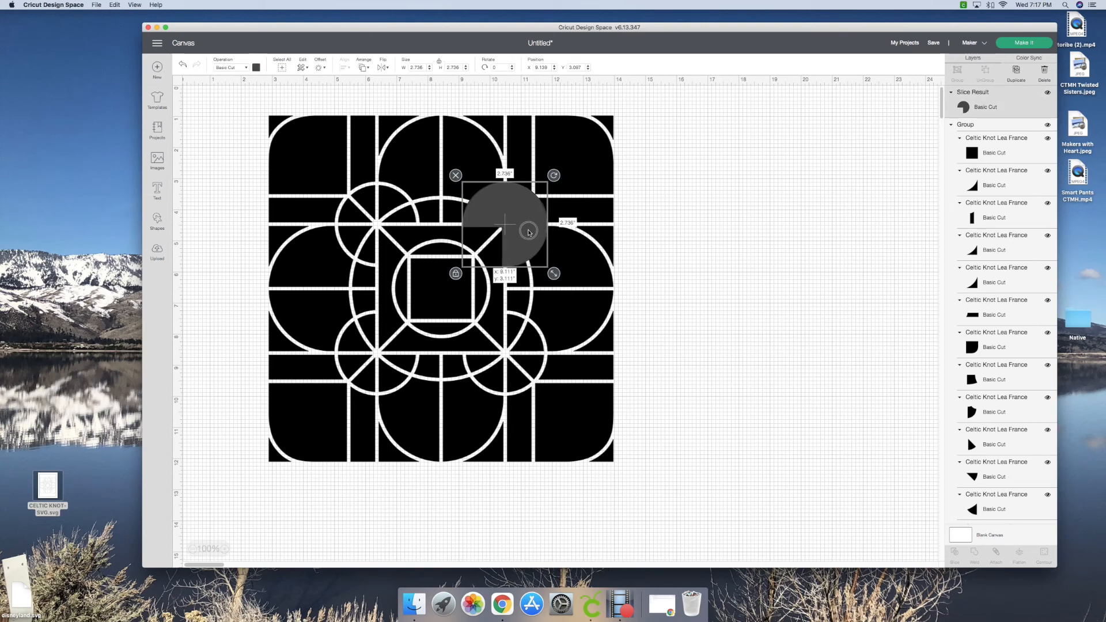
pyautogui.click(779, 299)
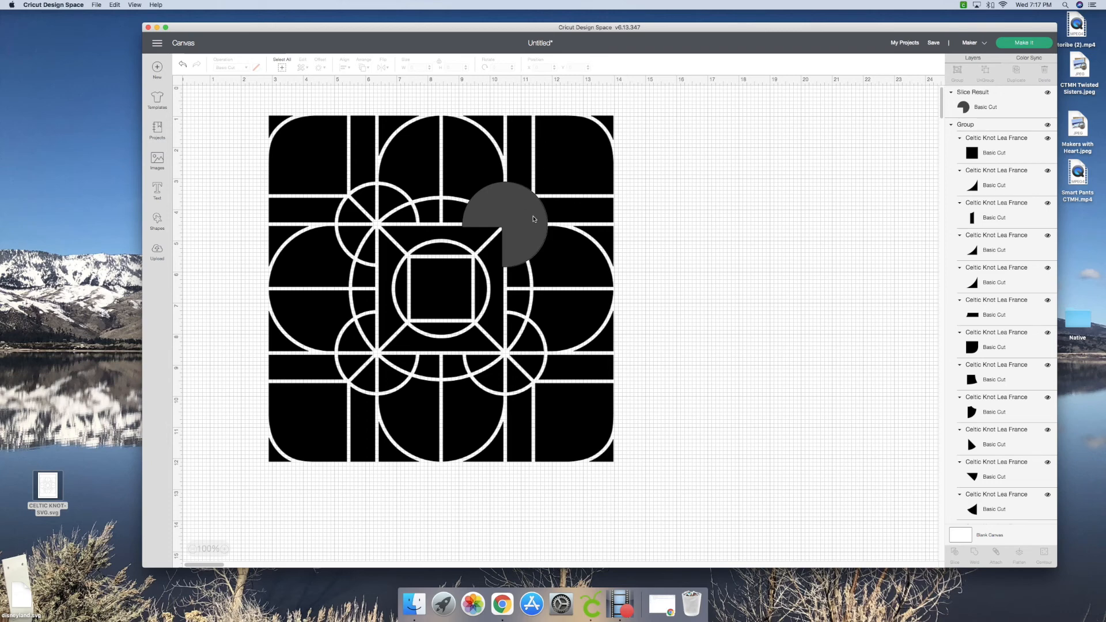
pyautogui.click(530, 218)
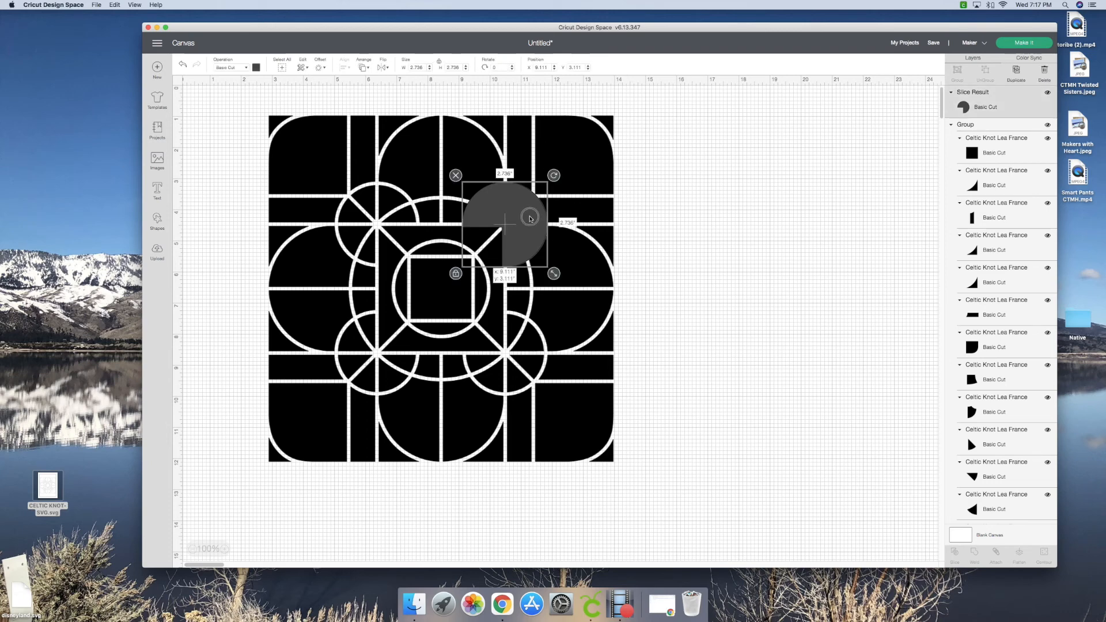
pyautogui.moveTo(529, 216); pyautogui.dragTo(530, 216)
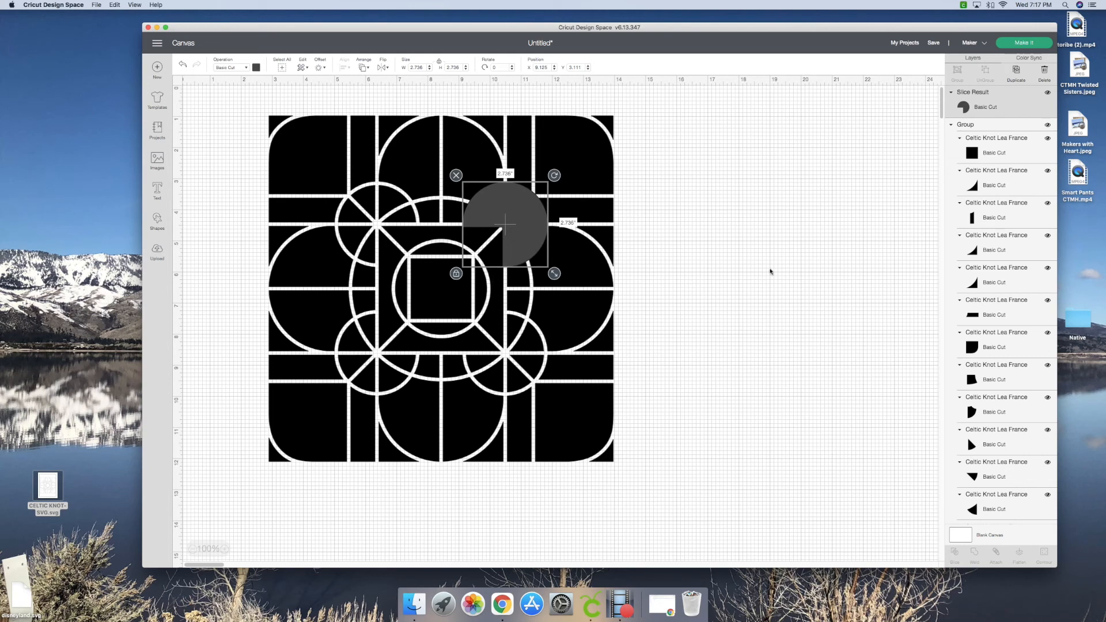
pyautogui.click(777, 274)
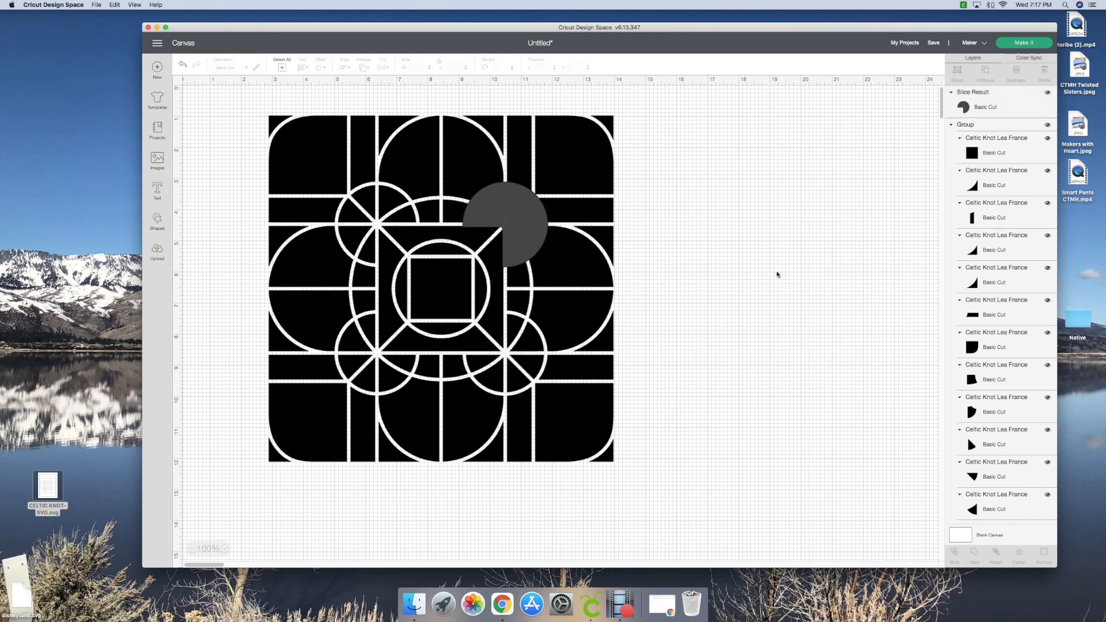
# Weld the three-quarter circle and all knot pieces into one shape and move it right and slightly down
pyautogui.click(281, 67)
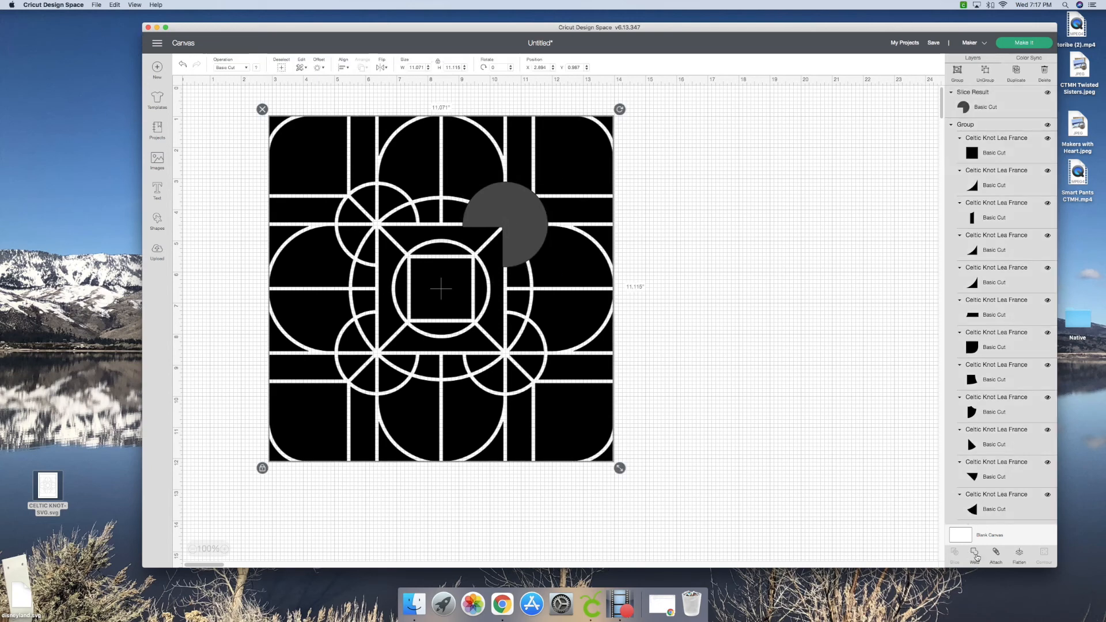
pyautogui.click(974, 555)
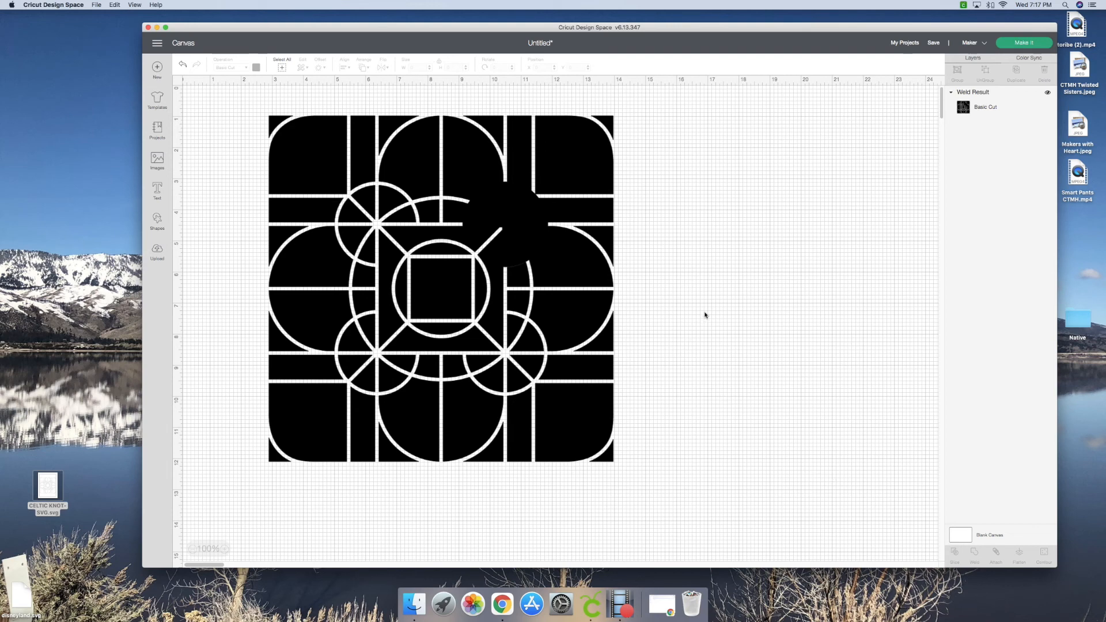
pyautogui.moveTo(529, 225); pyautogui.dragTo(590, 241)
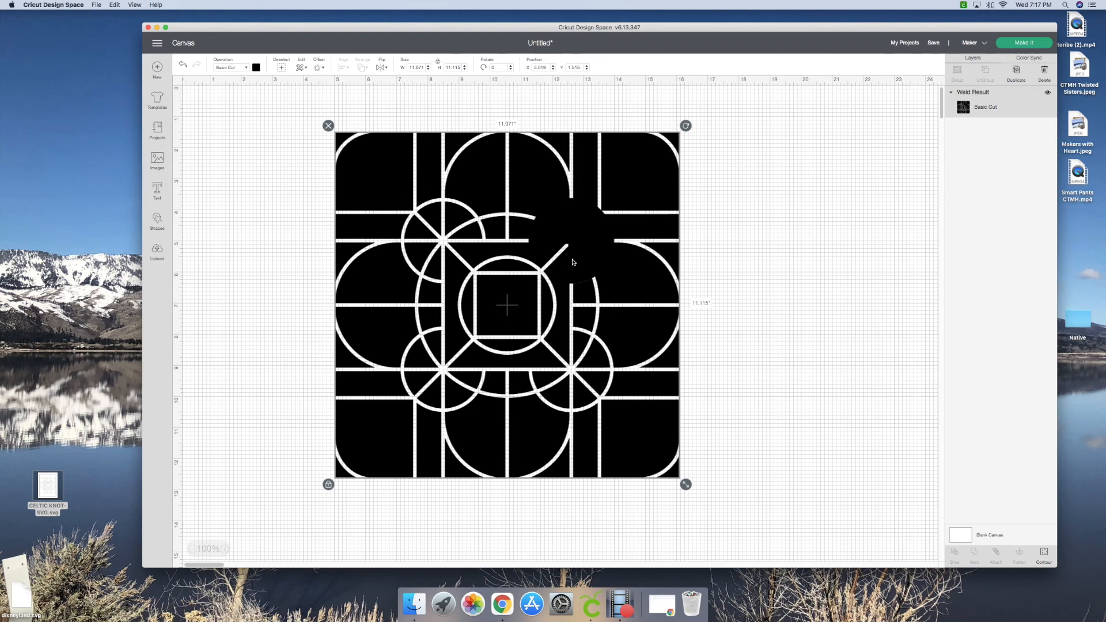
# Add a circle shape and fit its size and position over the small upper-left circle of the knot
pyautogui.click(155, 220)
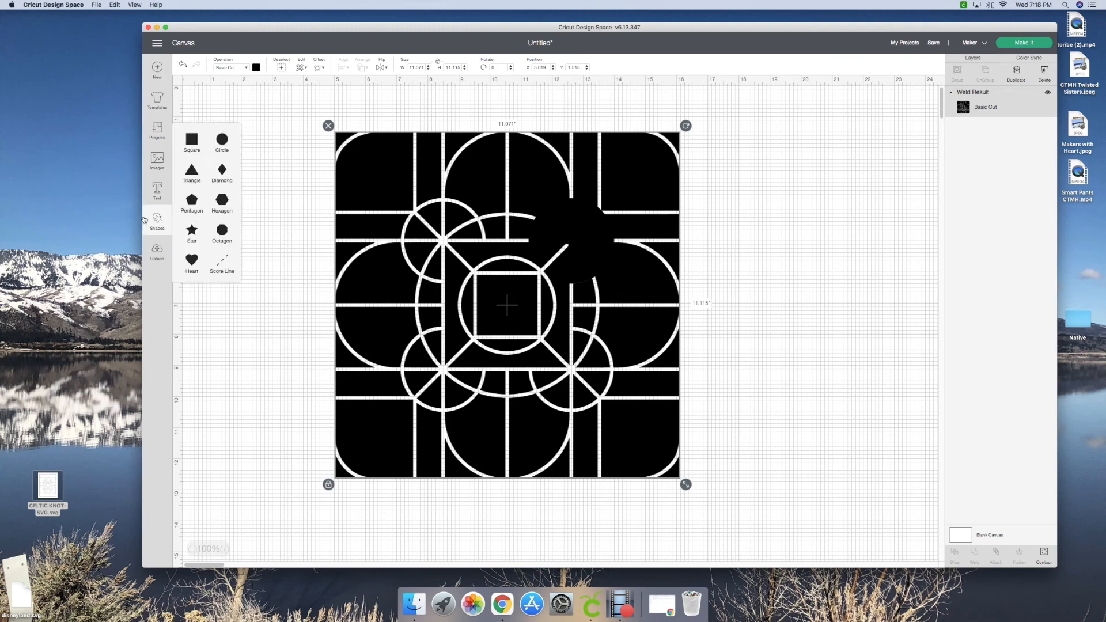
pyautogui.click(227, 150)
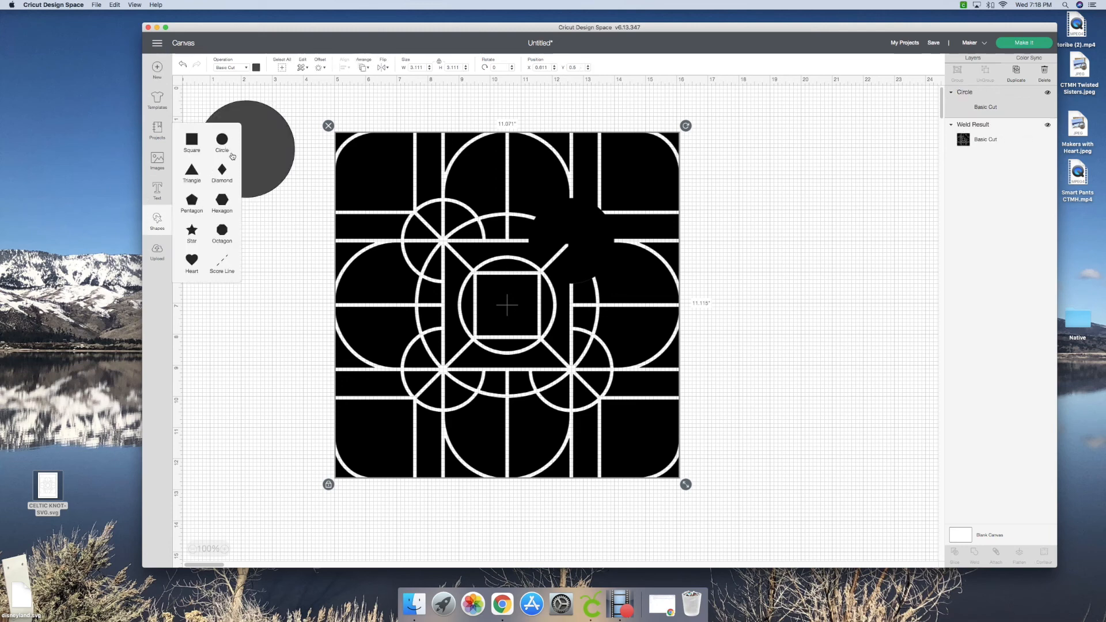
pyautogui.moveTo(271, 168); pyautogui.dragTo(455, 257)
pyautogui.moveTo(501, 301)
pyautogui.mouseDown()
pyautogui.moveTo(460, 259)
pyautogui.moveTo(491, 288)
pyautogui.mouseUp()
pyautogui.moveTo(448, 257); pyautogui.dragTo(448, 258)
pyautogui.moveTo(492, 290); pyautogui.dragTo(493, 291)
pyautogui.click(762, 322)
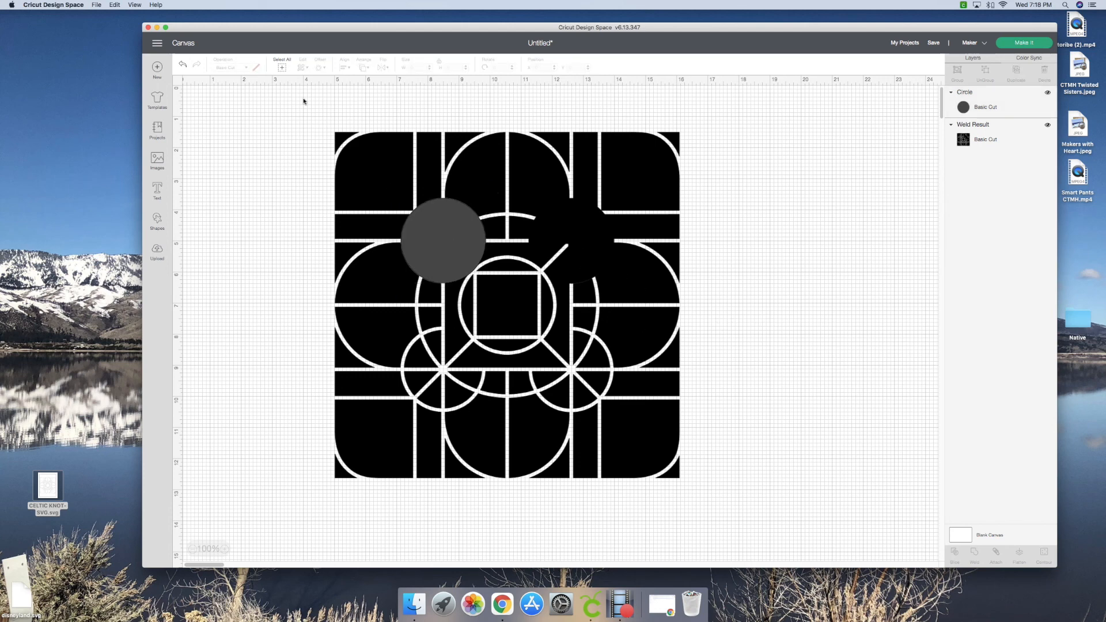
# Weld the full circle to the knot and move the combined shape slightly right and down
pyautogui.click(602, 407)
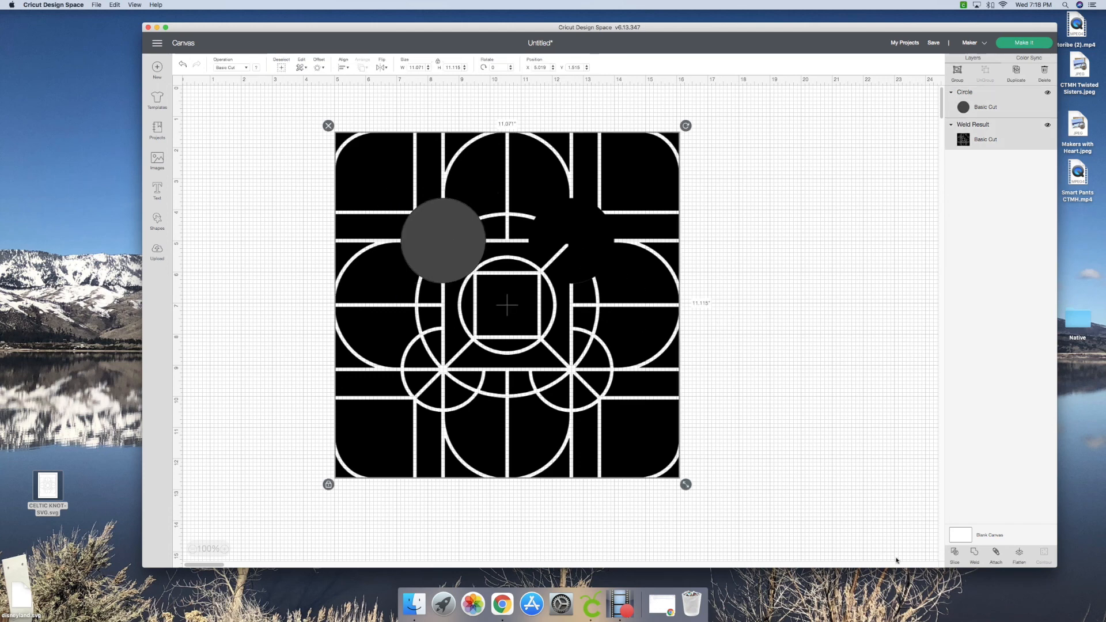
pyautogui.click(972, 554)
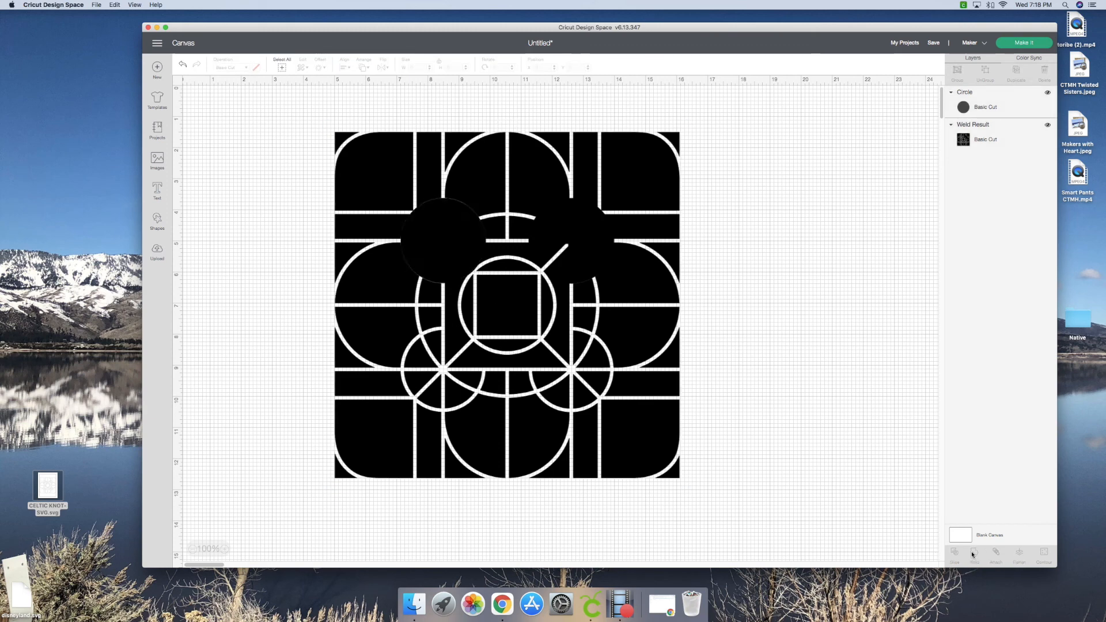
pyautogui.click(498, 293)
pyautogui.moveTo(498, 293)
pyautogui.mouseDown()
pyautogui.moveTo(570, 303)
pyautogui.moveTo(513, 297)
pyautogui.mouseUp()
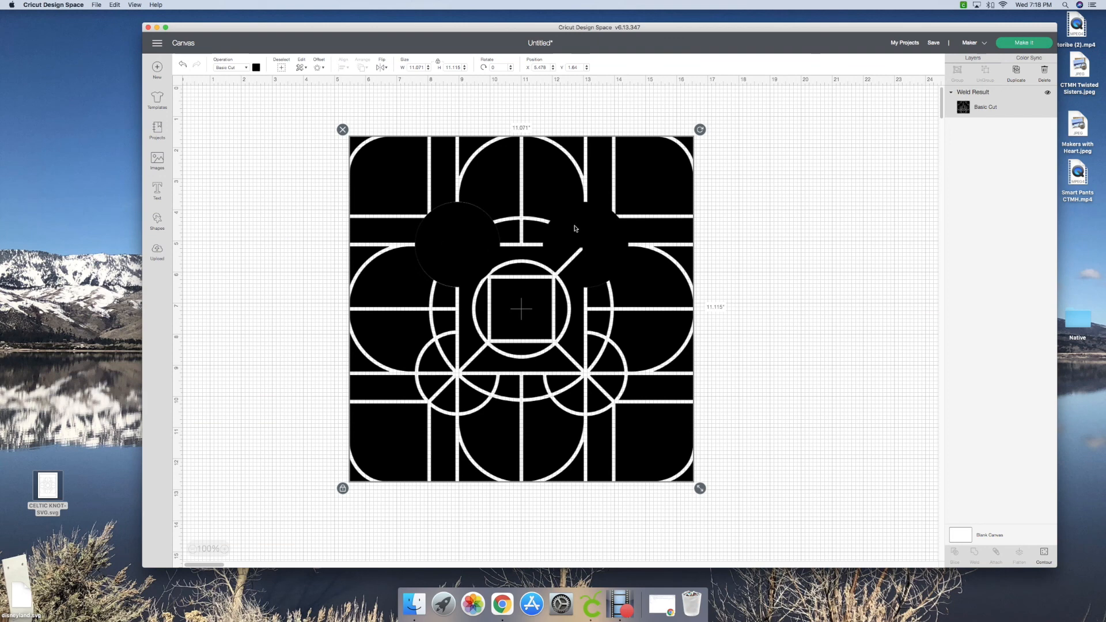